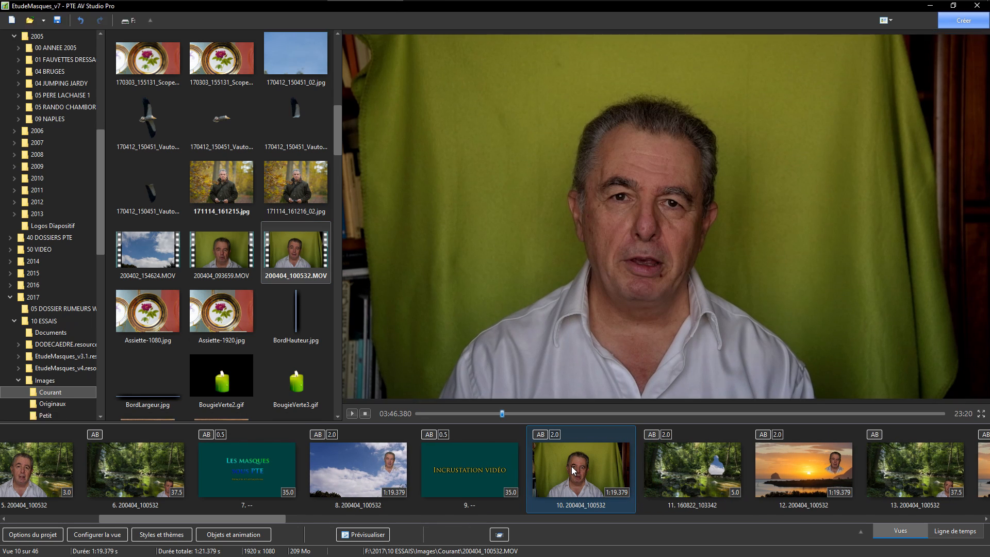
# - Open slide 10's objects and animation, enable chroma keying on the video with the sampled green backdrop colour, and check it further along the timeline
pyautogui.doubleClick(571, 466)
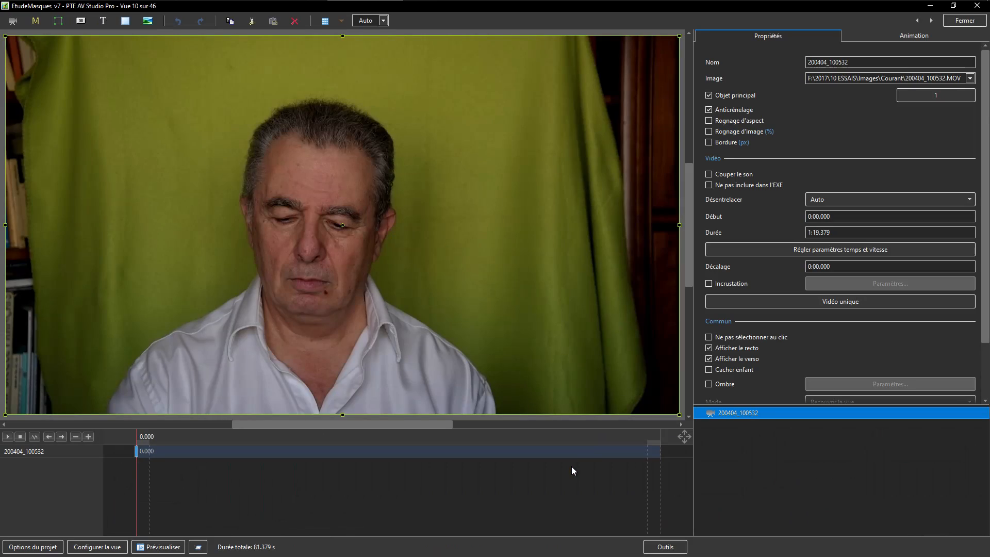
pyautogui.click(709, 284)
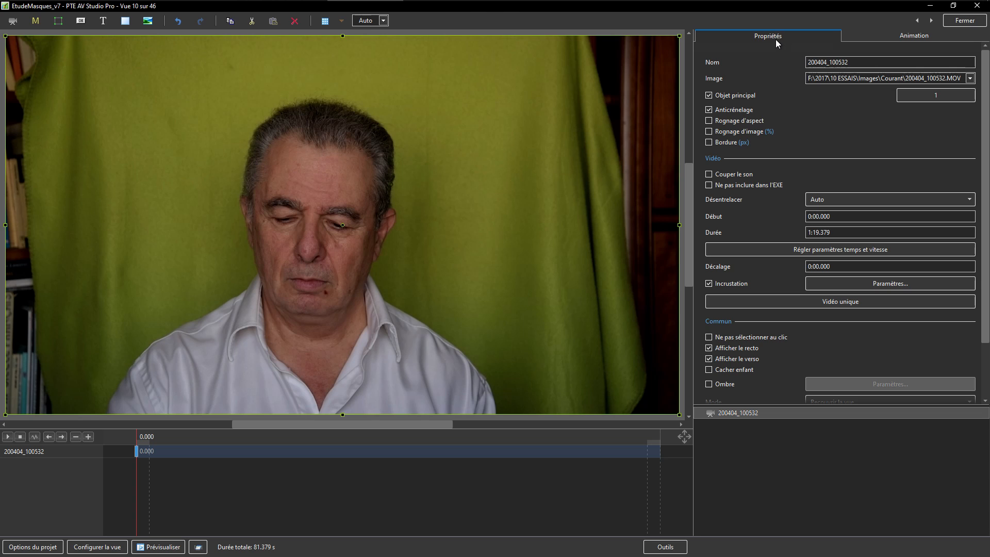
pyautogui.click(886, 284)
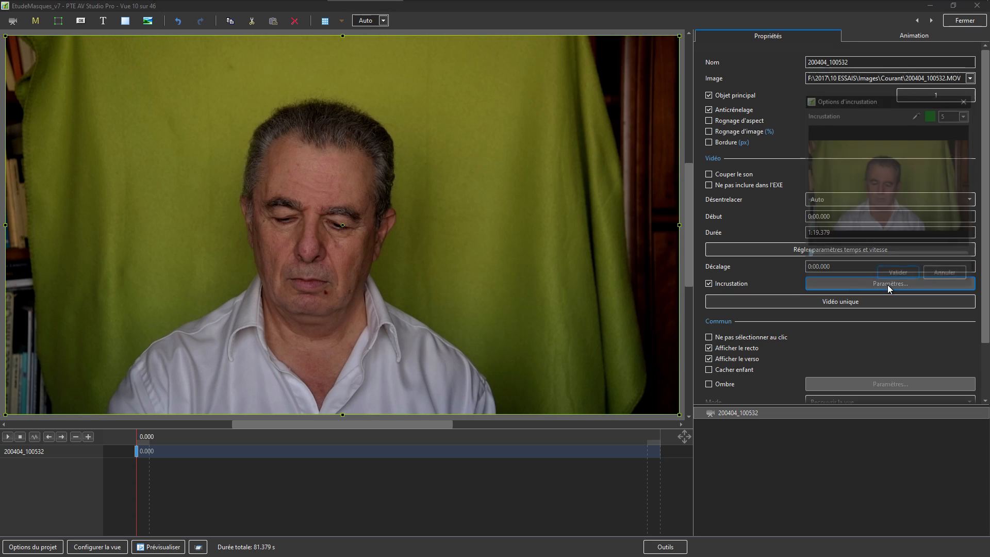
pyautogui.click(917, 114)
pyautogui.click(915, 154)
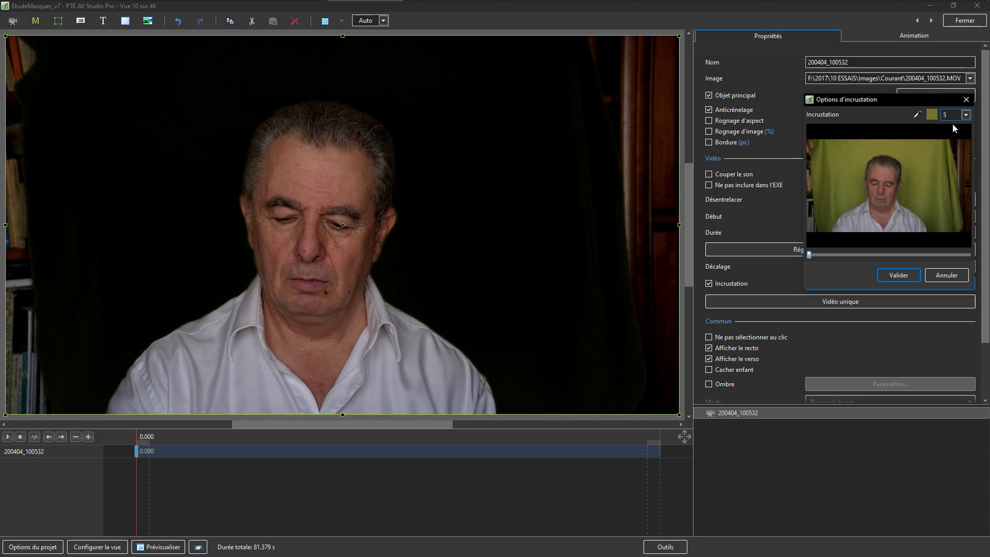
pyautogui.click(898, 274)
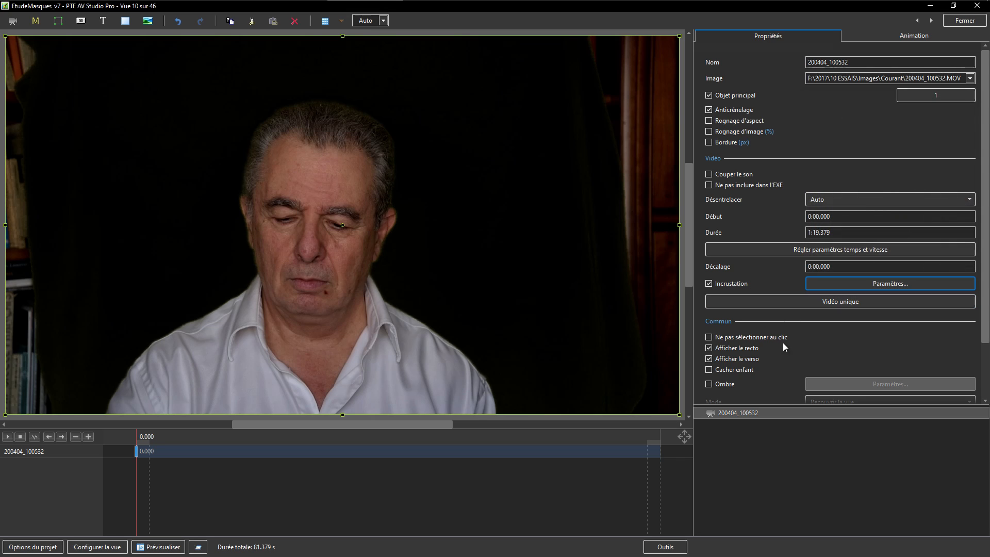
pyautogui.moveTo(137, 504); pyautogui.dragTo(422, 526)
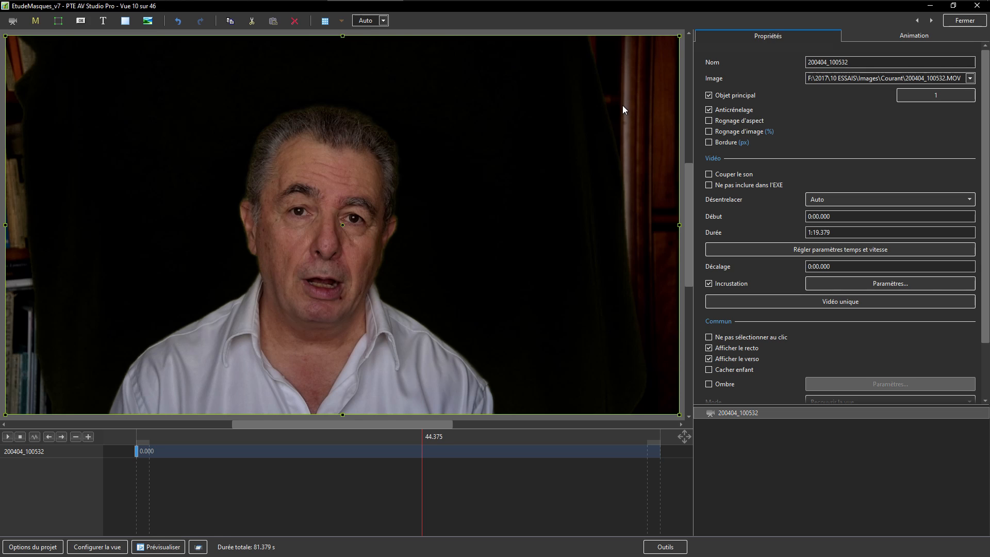
pyautogui.click(711, 143)
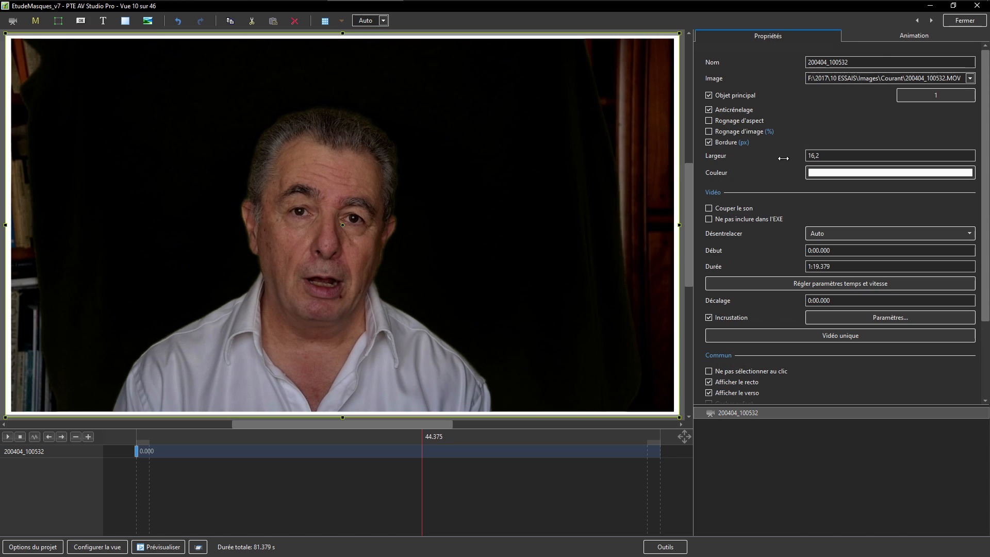
pyautogui.click(709, 142)
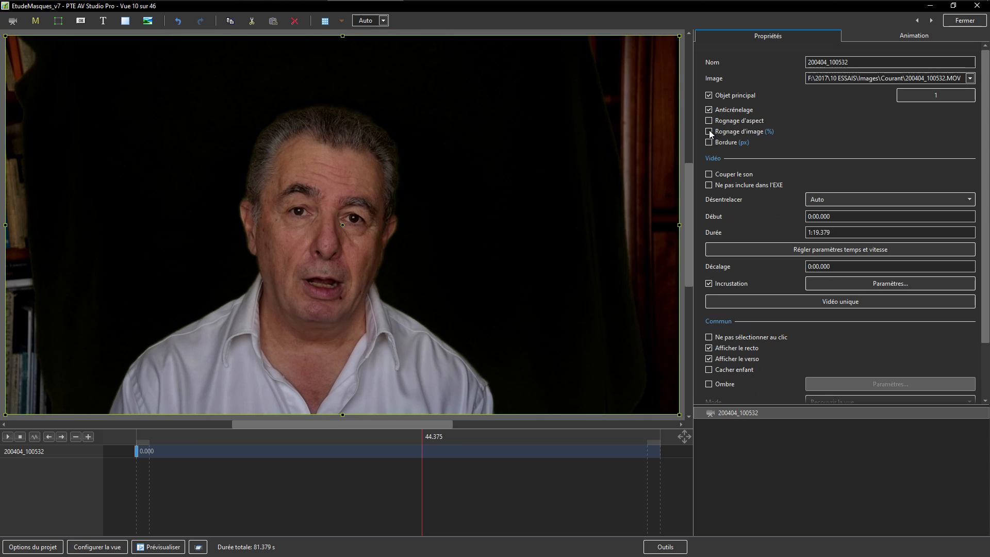
pyautogui.click(708, 132)
pyautogui.moveTo(797, 147); pyautogui.dragTo(791, 148)
pyautogui.moveTo(746, 180); pyautogui.dragTo(764, 177)
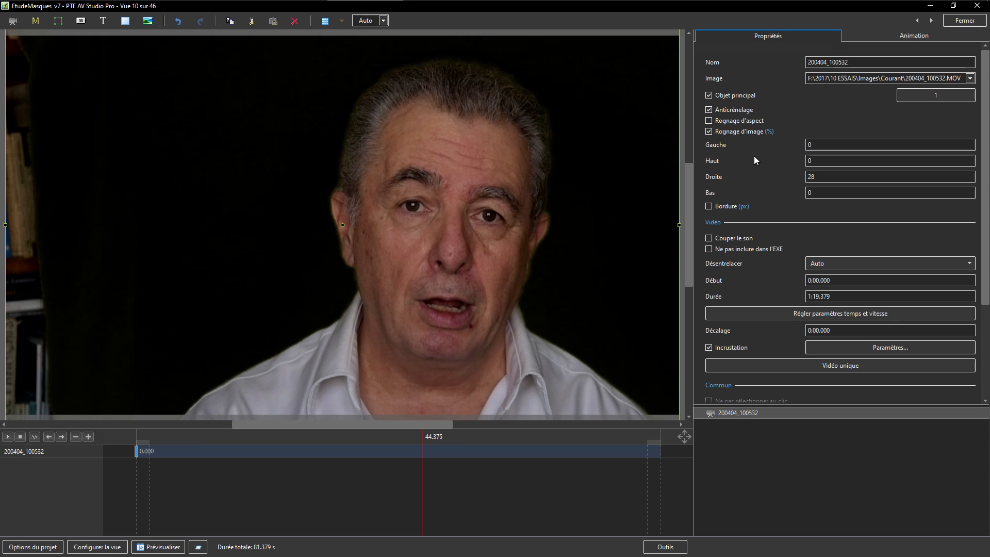
pyautogui.click(709, 132)
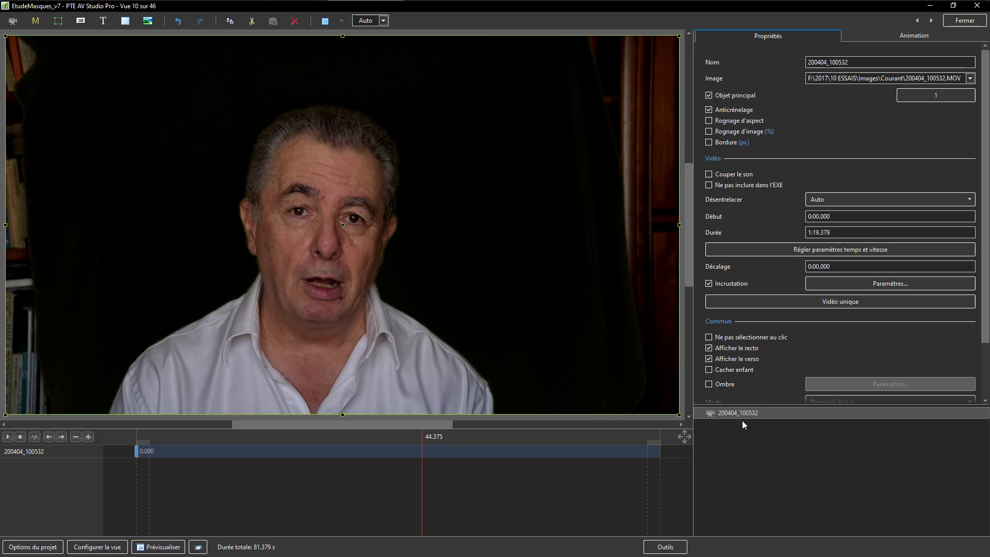
# - Add a top-level circle mask template of 1024 × 1024 pixels with a blur width of 33%
pyautogui.click(740, 480)
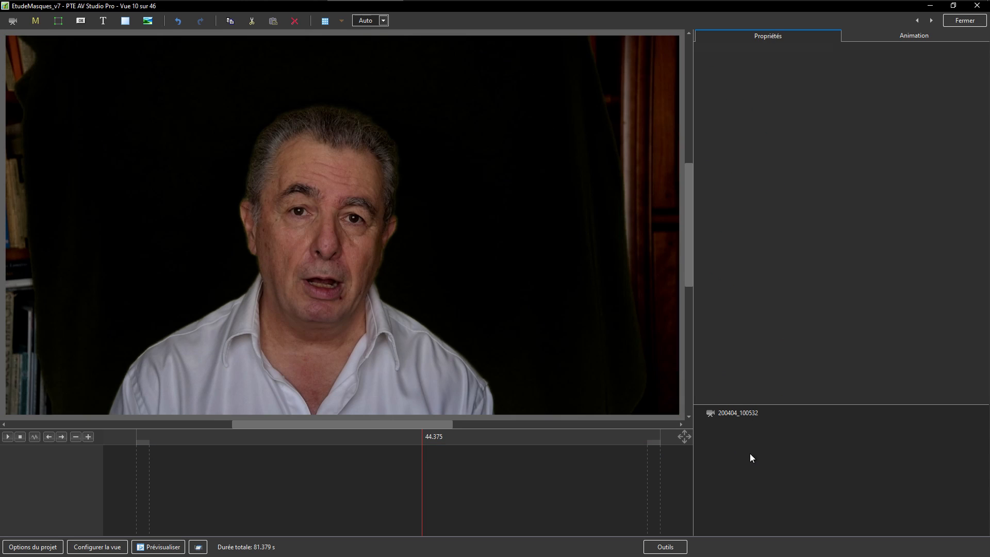
pyautogui.click(37, 23)
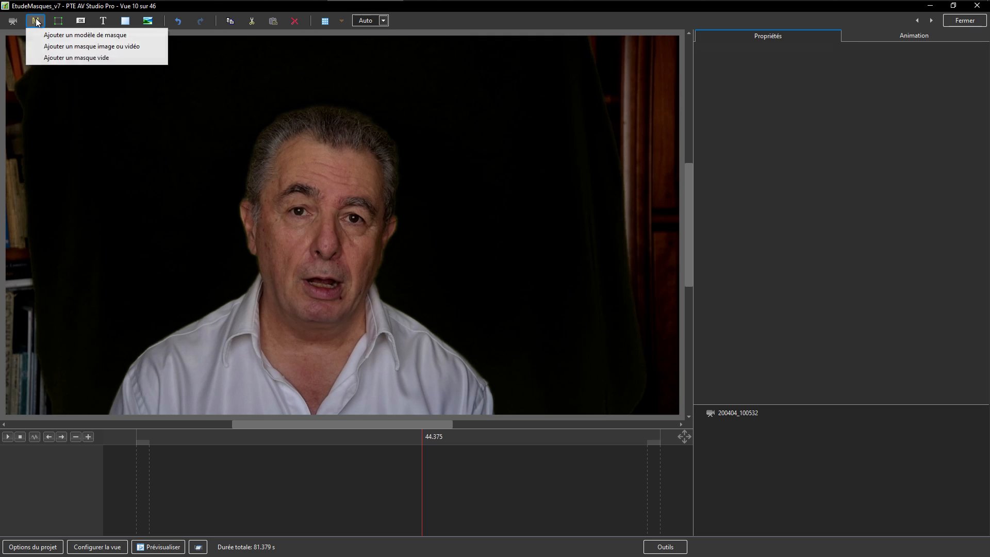
pyautogui.click(87, 36)
pyautogui.click(508, 241)
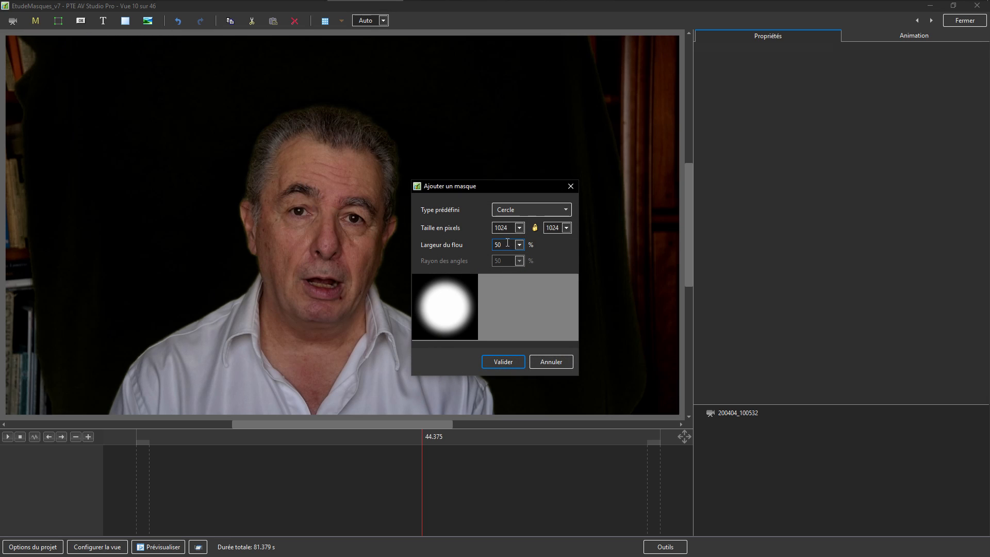
pyautogui.doubleClick(508, 245)
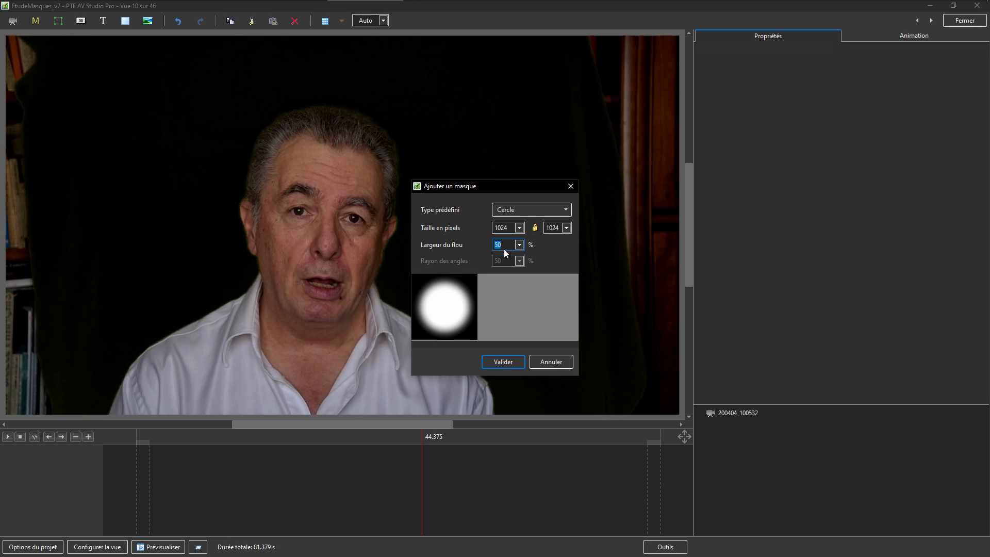
pyautogui.write('332')
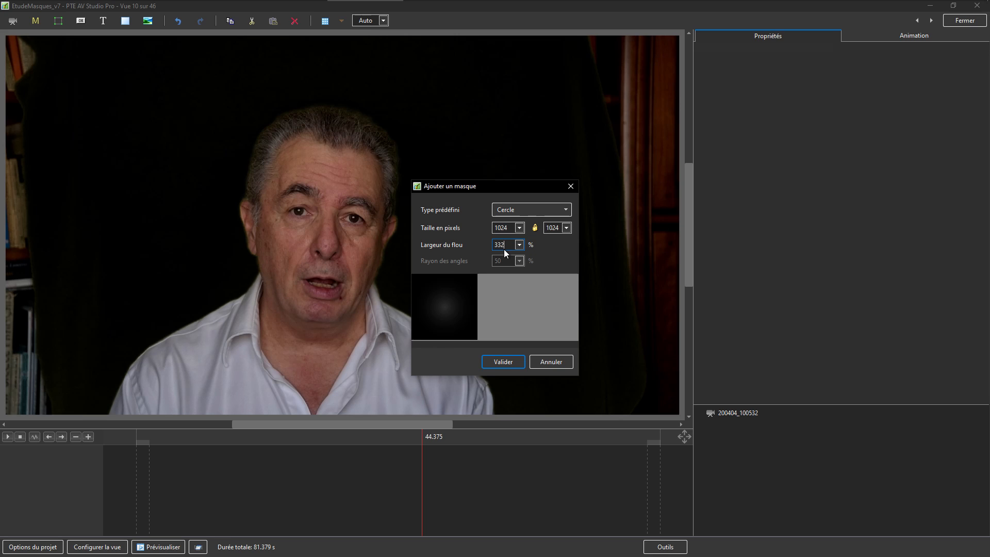
pyautogui.press('BackSpace')
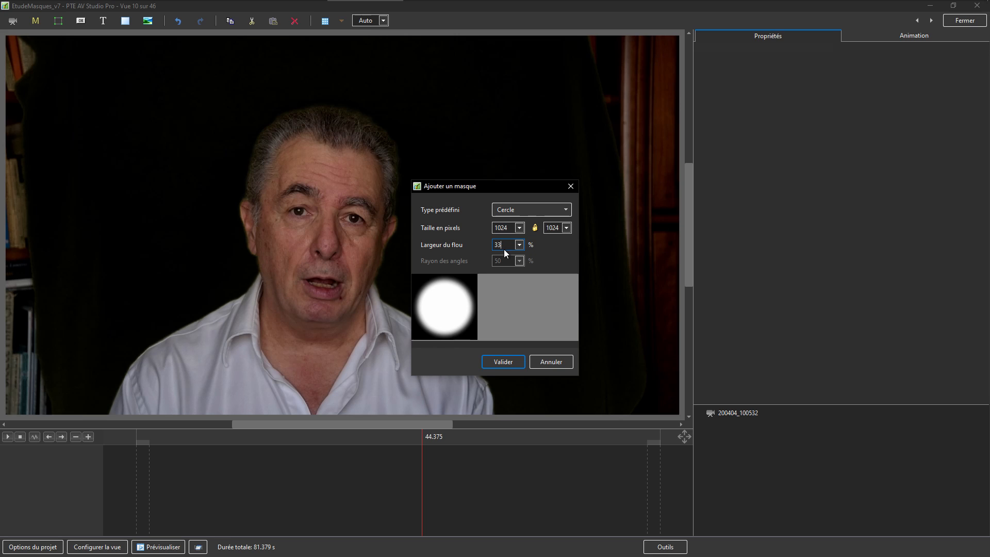
pyautogui.click(514, 363)
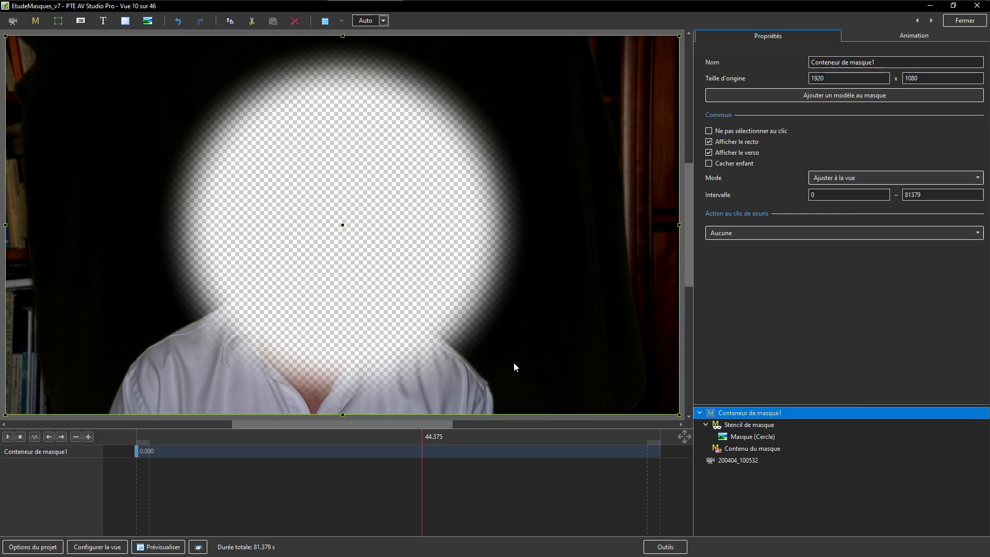
# - Move the keyed video 200404_100532 into the mask's content by cutting and pasting it
pyautogui.click(737, 459)
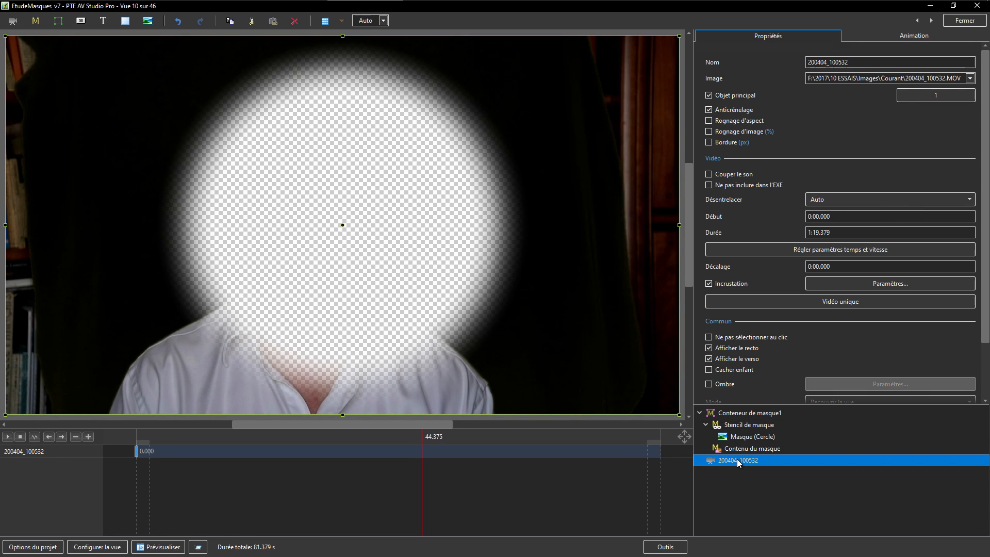
pyautogui.hotkey('ctrl', 'x')
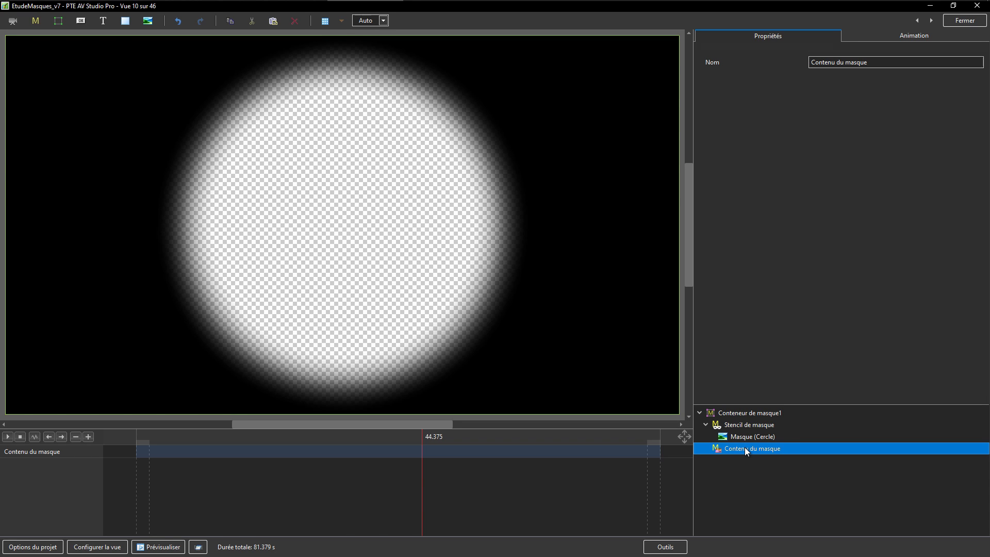
pyautogui.hotkey('ctrl', 'v')
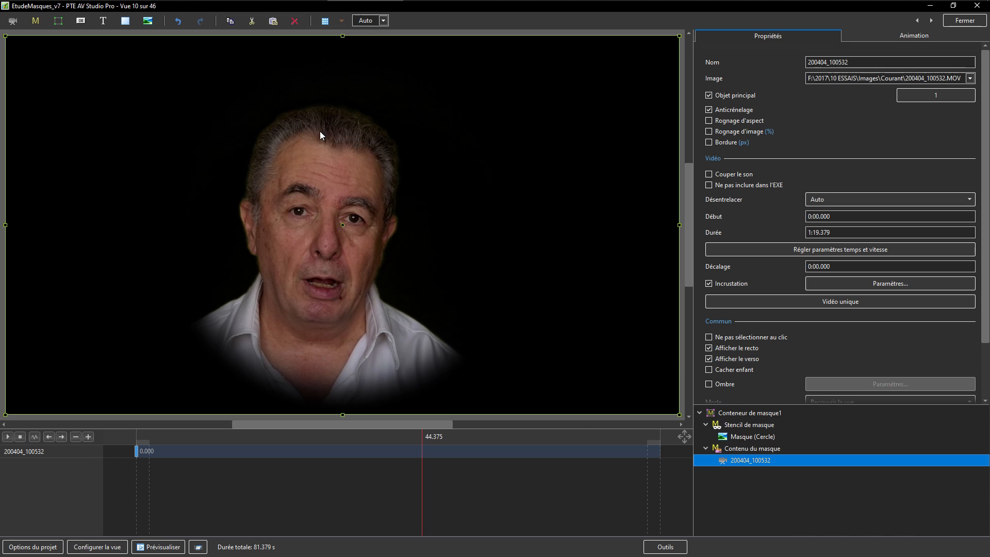
# - Scale the mask container down to well under half the frame width and place it in the picture's upper-right area
pyautogui.click(740, 414)
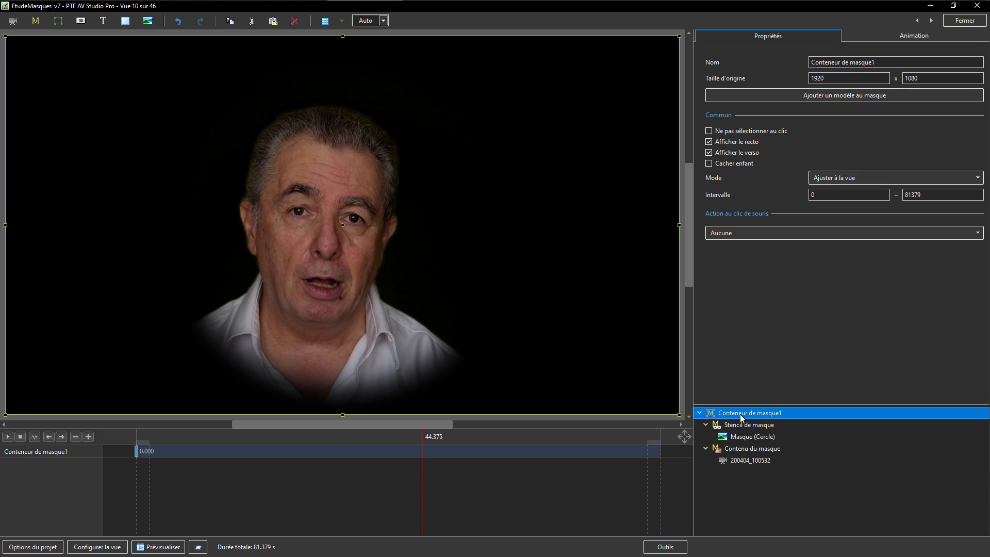
pyautogui.moveTo(5, 36); pyautogui.dragTo(201, 147)
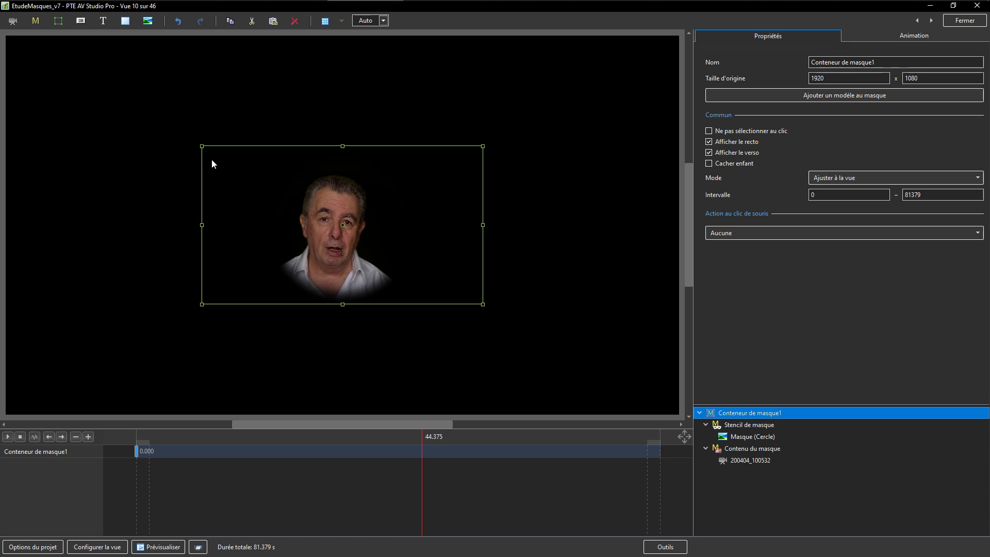
pyautogui.moveTo(201, 146); pyautogui.dragTo(430, 126)
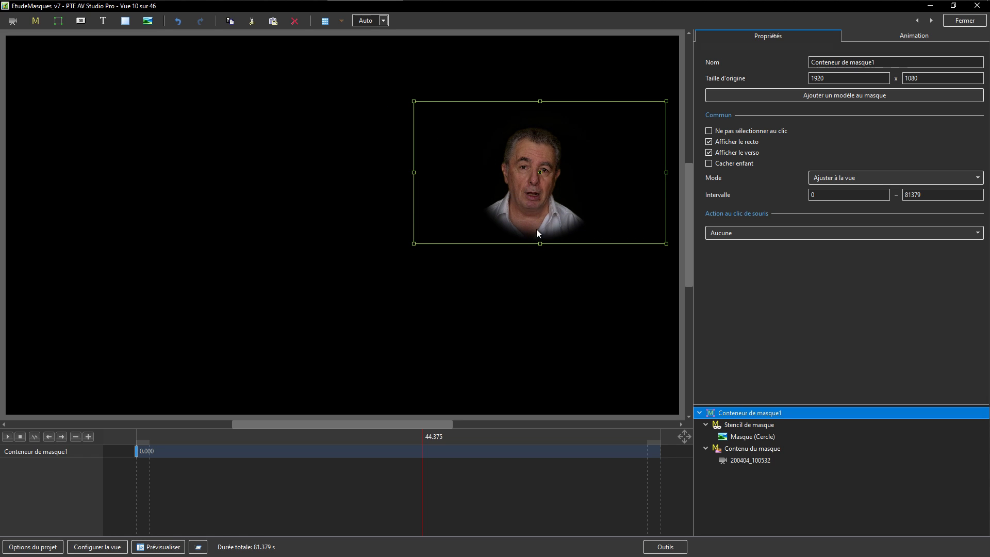
# - Shift the circle mask slightly left and down so it is better centred on the speaker
pyautogui.click(746, 436)
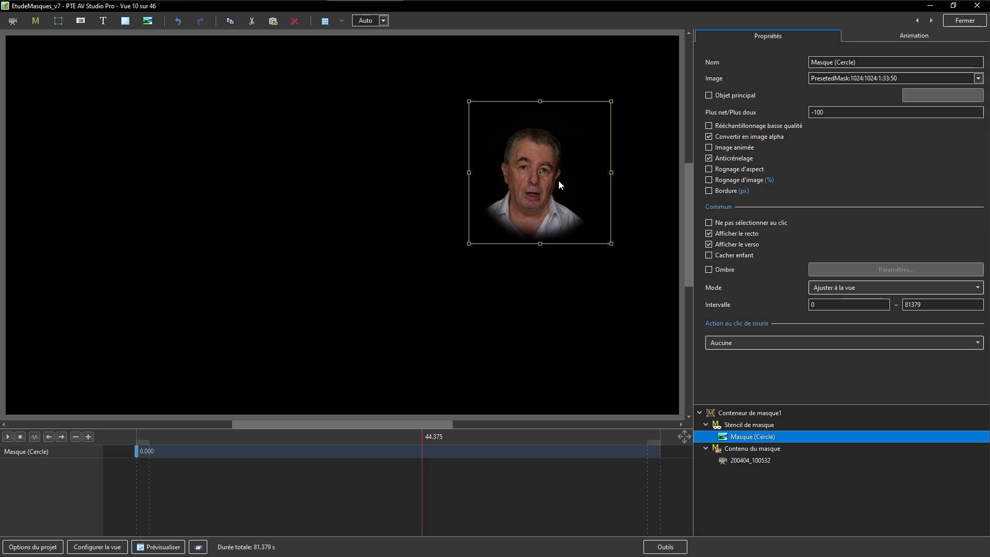
pyautogui.moveTo(525, 183); pyautogui.dragTo(518, 184)
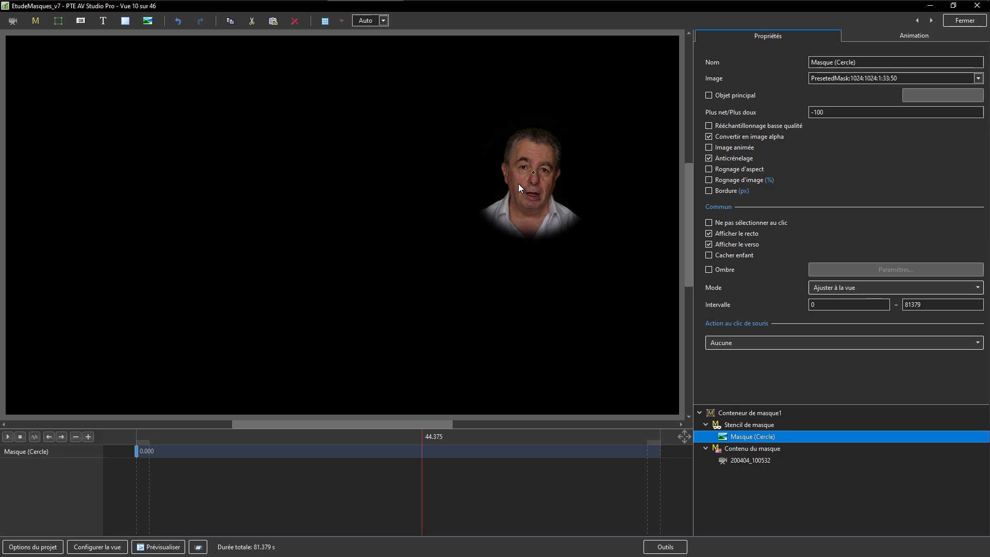
pyautogui.moveTo(518, 183); pyautogui.dragTo(519, 190)
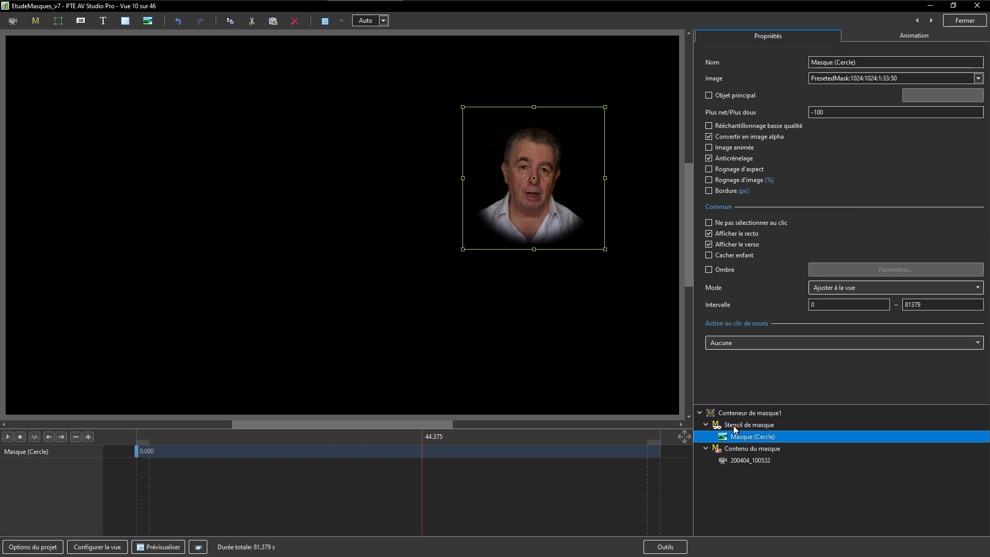
# - Collapse the mask container, add the sunset image 802_4868.jpg as a top-level object, and place it behind the container
pyautogui.click(699, 413)
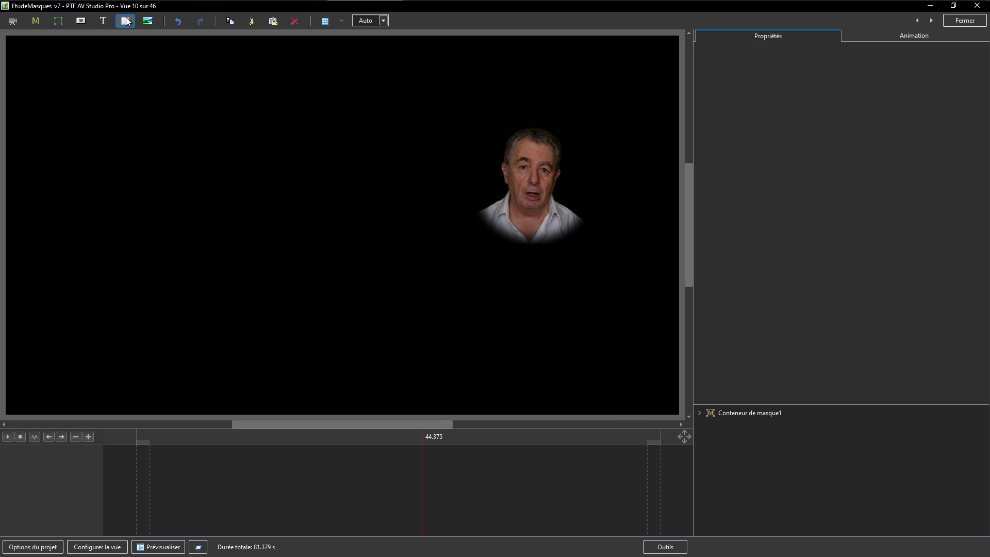
pyautogui.click(147, 22)
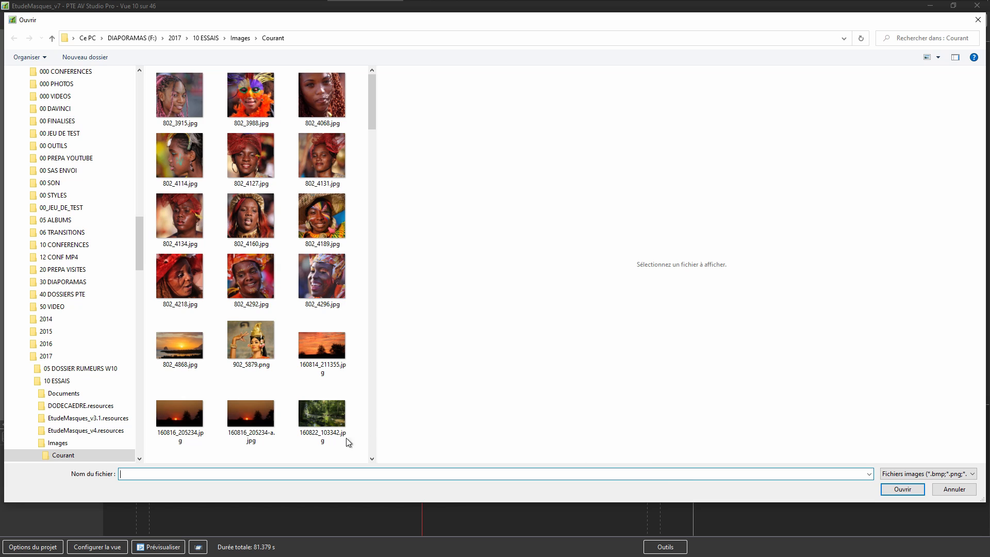
pyautogui.click(320, 409)
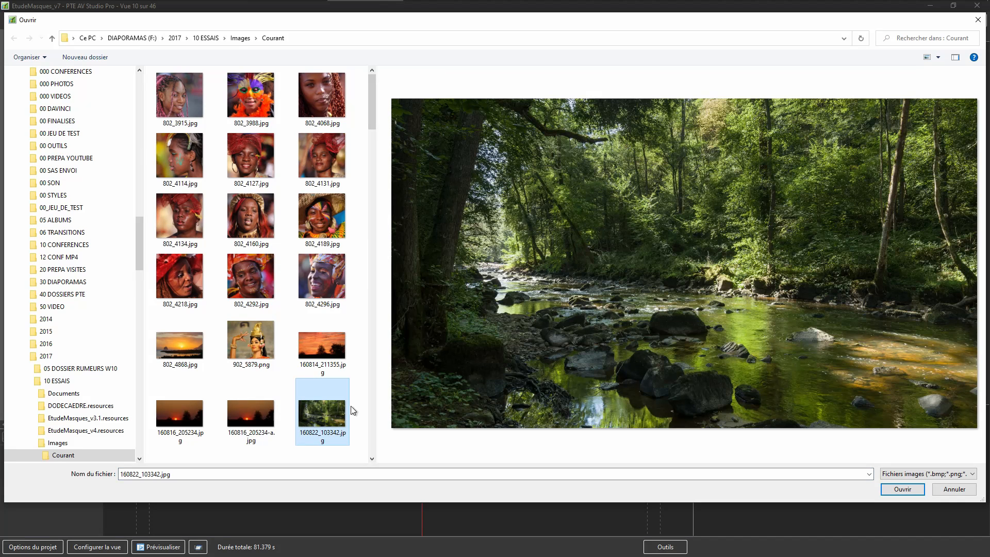
pyautogui.click(174, 348)
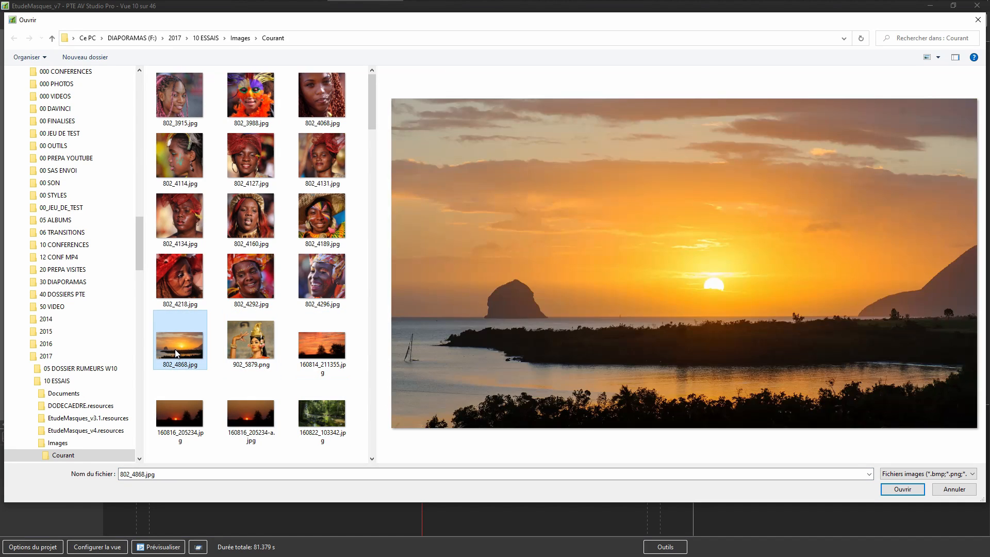
pyautogui.click(907, 489)
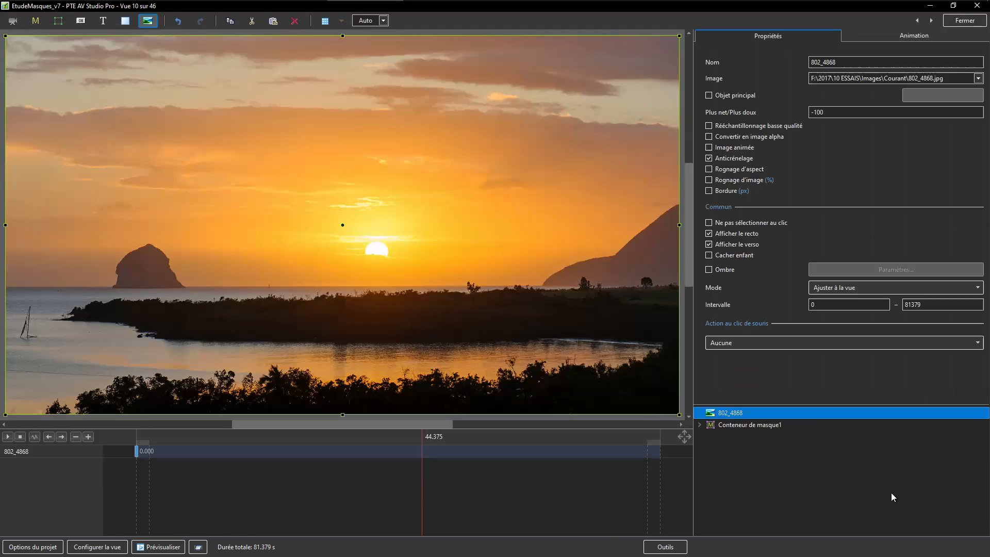
pyautogui.hotkey('ctrl', 'Down')
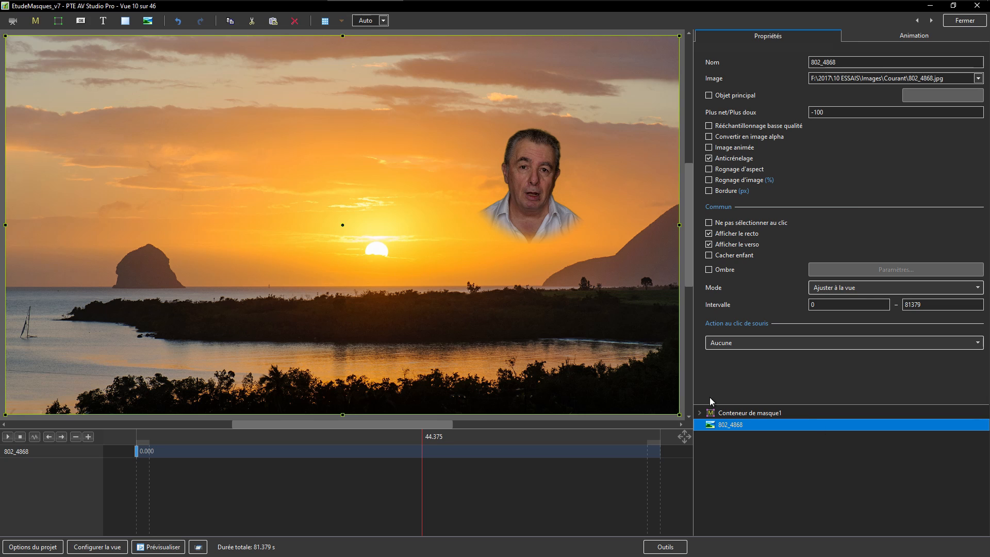
# - Move the mask container slightly right and down over the sunset, and play the composite briefly from near its start
pyautogui.click(719, 413)
pyautogui.moveTo(581, 193); pyautogui.dragTo(606, 199)
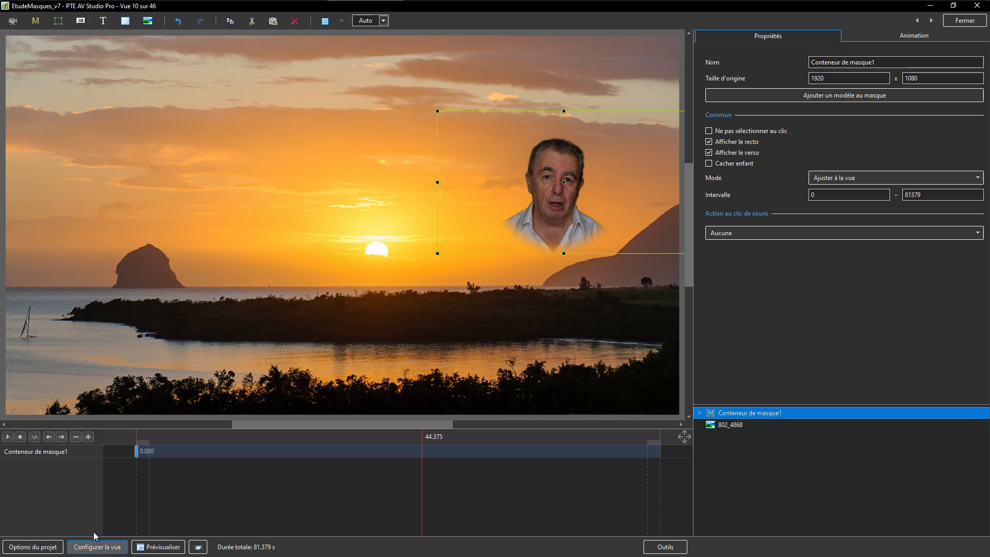
pyautogui.click(151, 436)
pyautogui.click(10, 436)
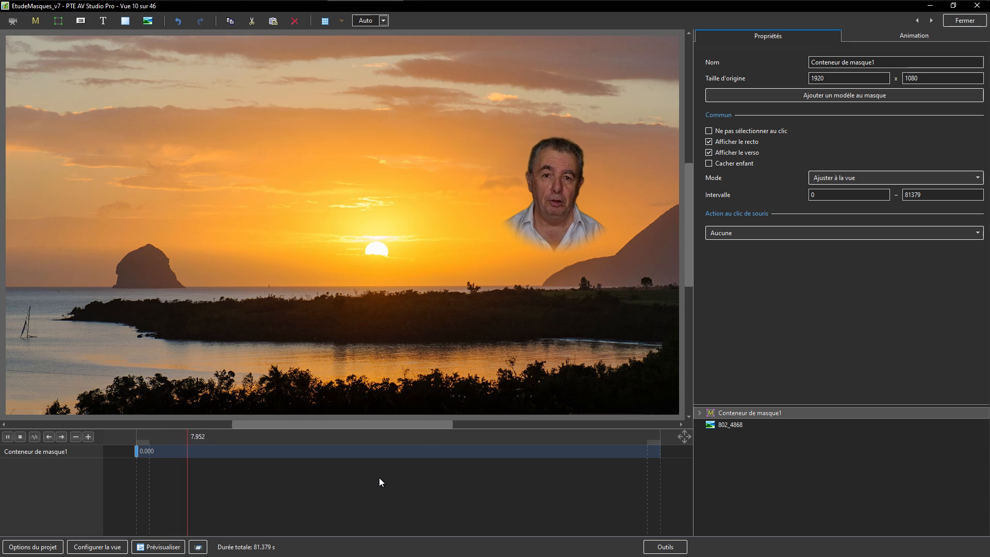
pyautogui.press('space')
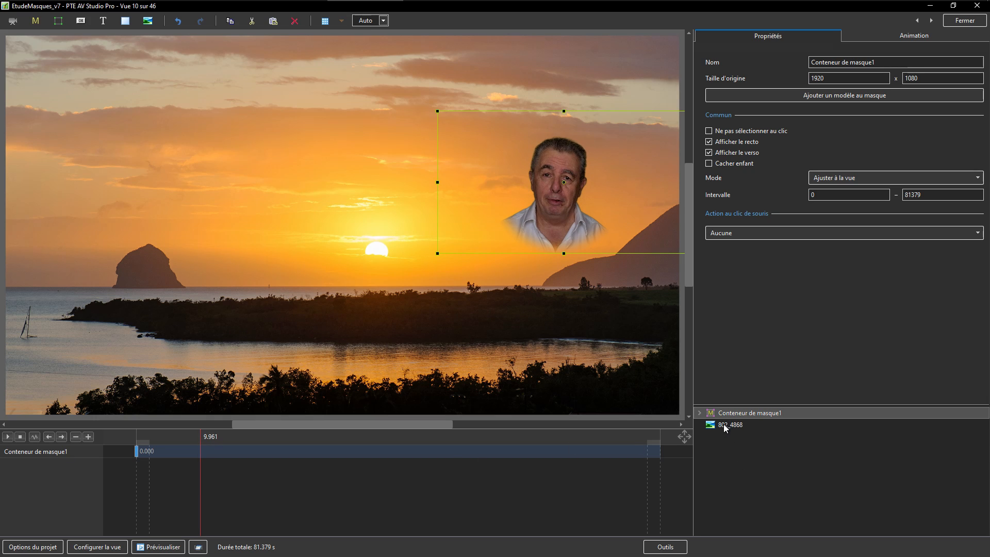
# - Add the cloud video 200402_154624.MOV as a top-level object and place it behind the mask container, above the sunset image
pyautogui.click(729, 461)
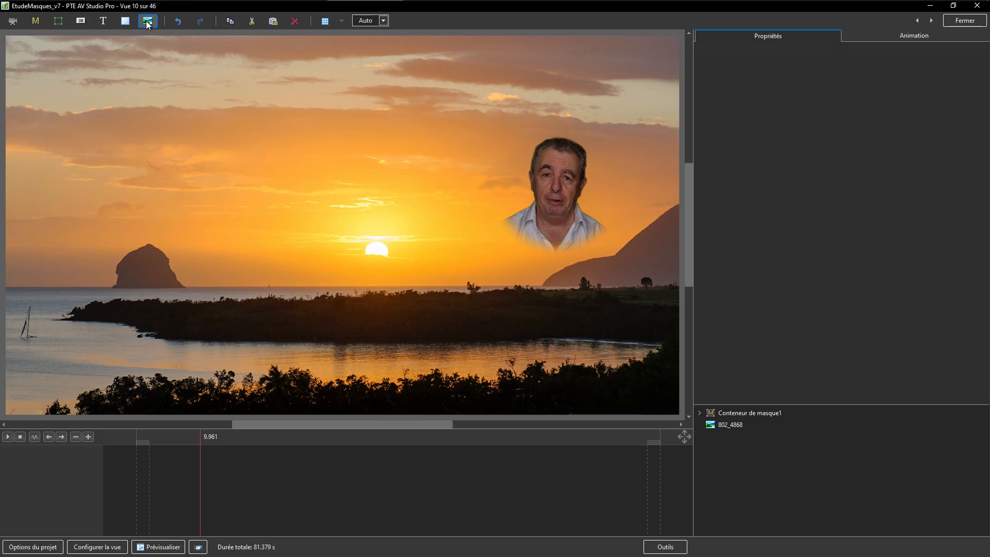
pyautogui.click(11, 23)
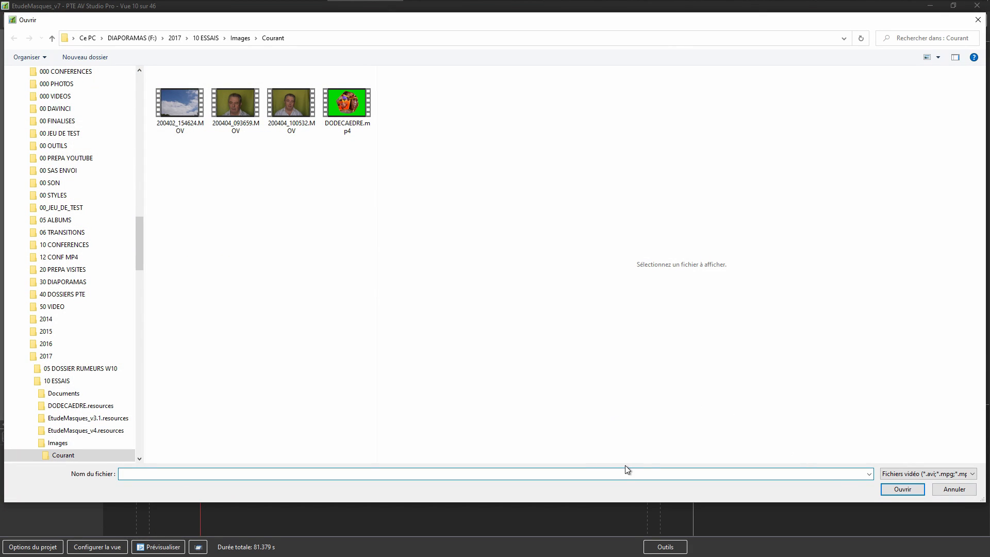
pyautogui.click(170, 102)
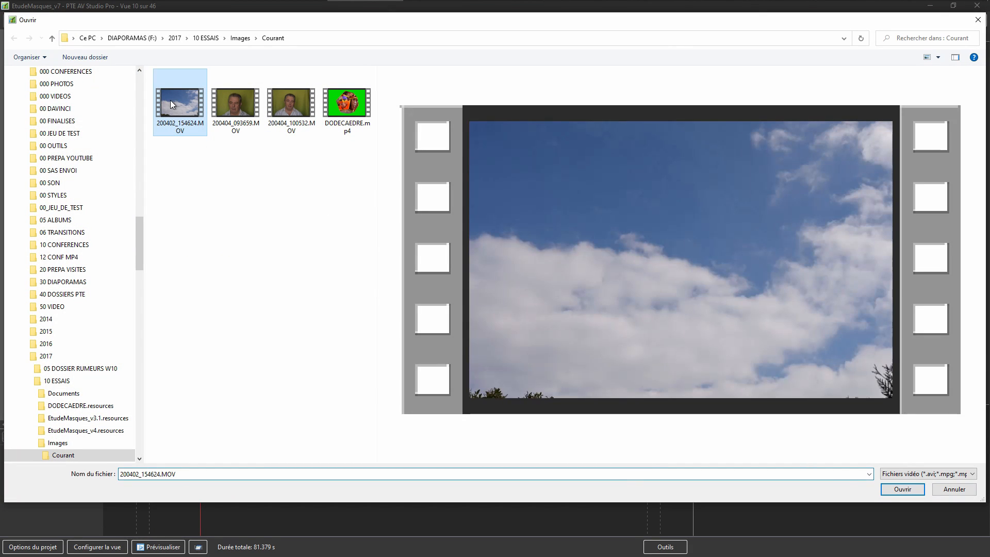
pyautogui.doubleClick(170, 100)
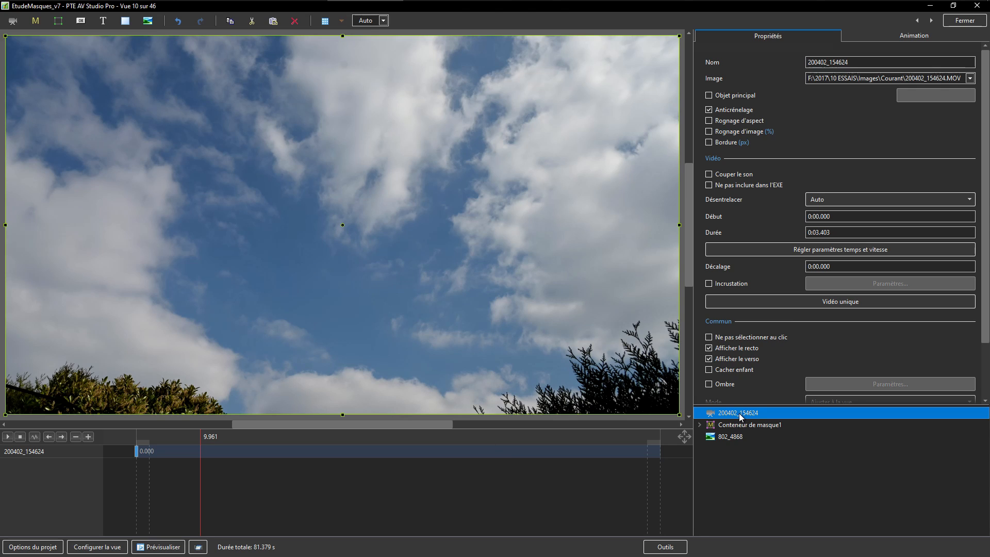
pyautogui.moveTo(738, 413); pyautogui.dragTo(727, 434)
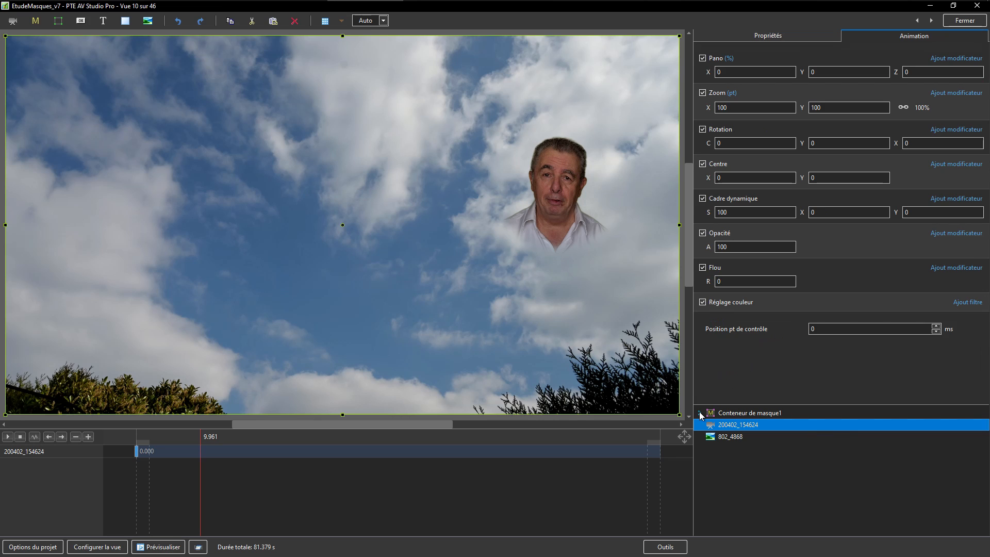
# - Give the masked speaker video 200404_100532 a Luminosité / Contraste filter with brightness 30 and contrast 6, and set its opacity to 92
pyautogui.click(700, 413)
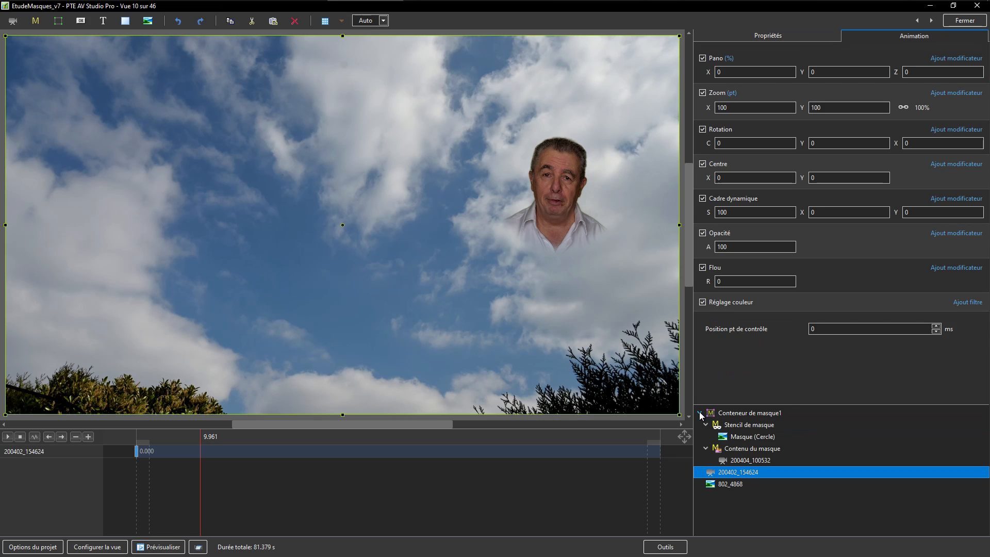
pyautogui.click(741, 460)
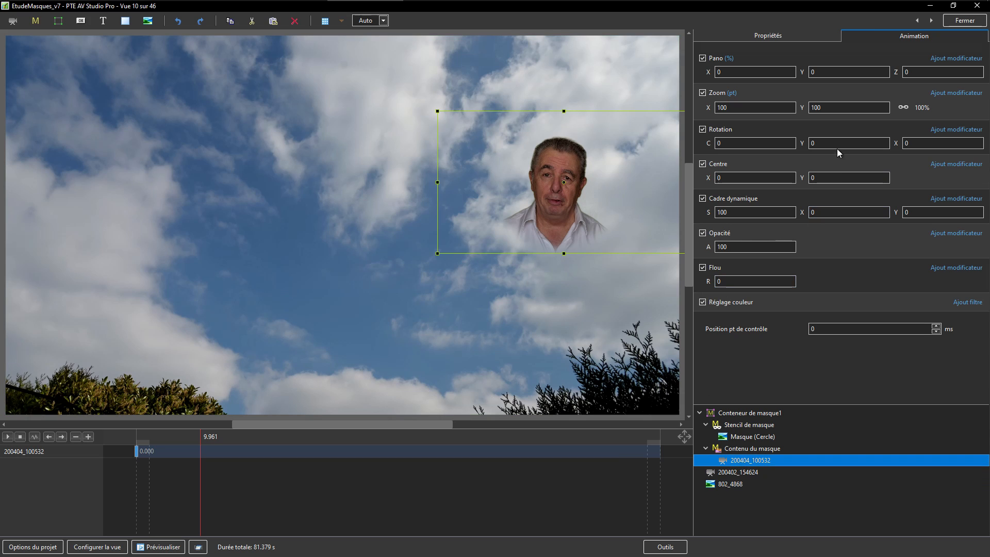
pyautogui.click(967, 304)
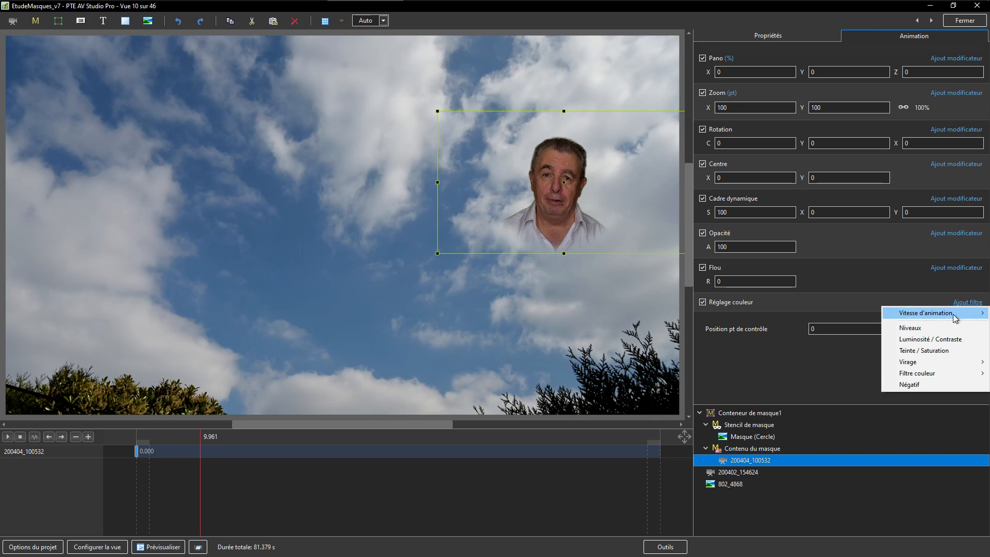
pyautogui.click(931, 340)
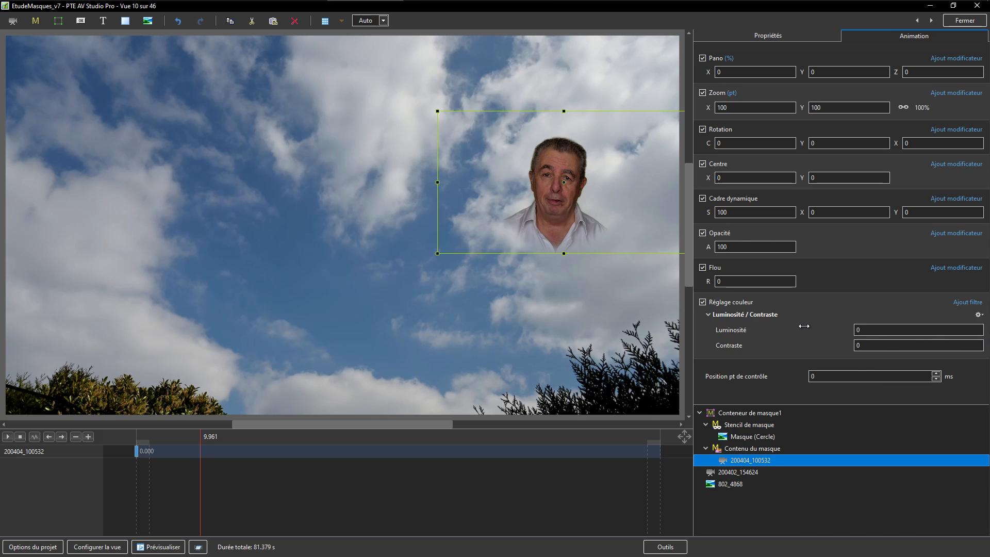
pyautogui.moveTo(808, 326); pyautogui.dragTo(819, 324)
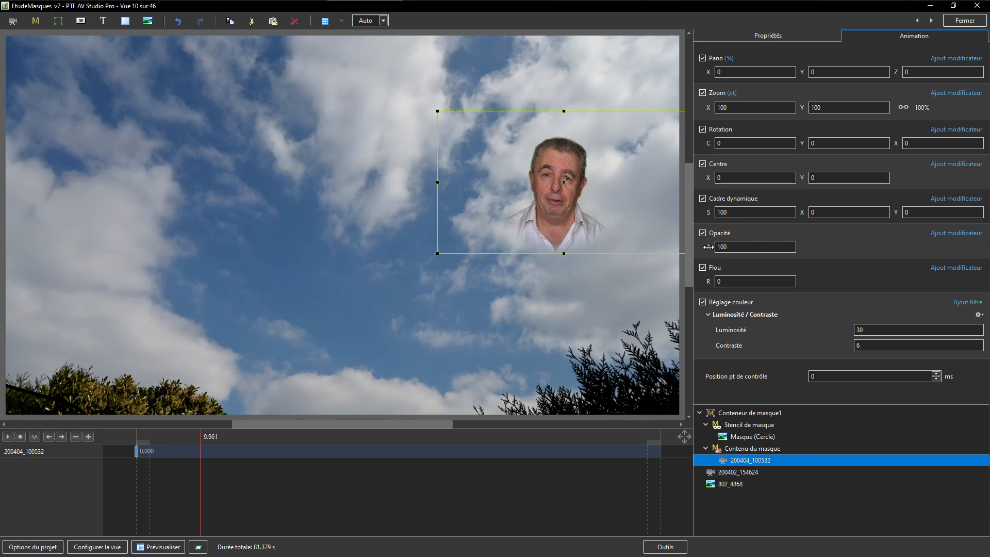
pyautogui.moveTo(708, 247); pyautogui.dragTo(705, 255)
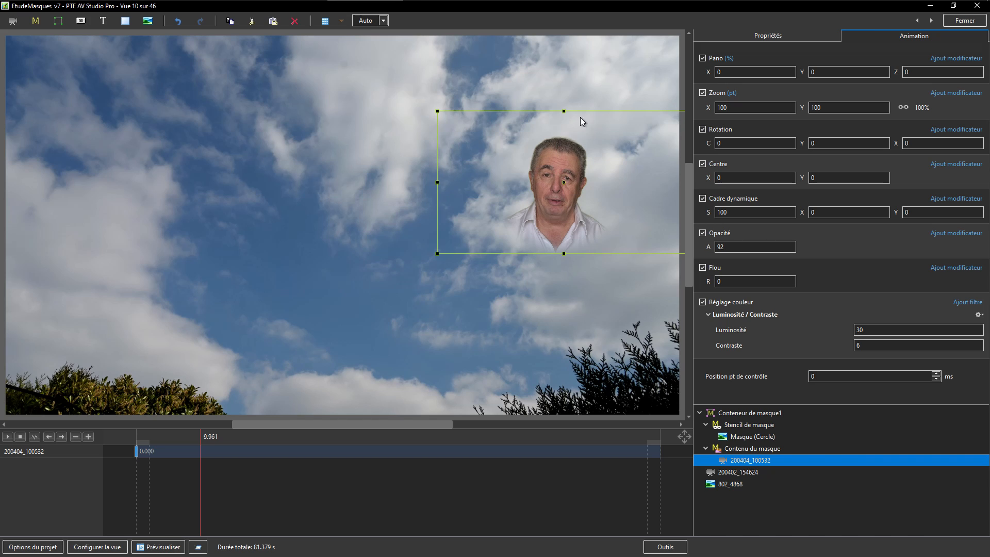
# - Move the whole mask container to the upper middle of the sky, slightly right of centre, and preview the composite at about 35.5 s
pyautogui.click(728, 412)
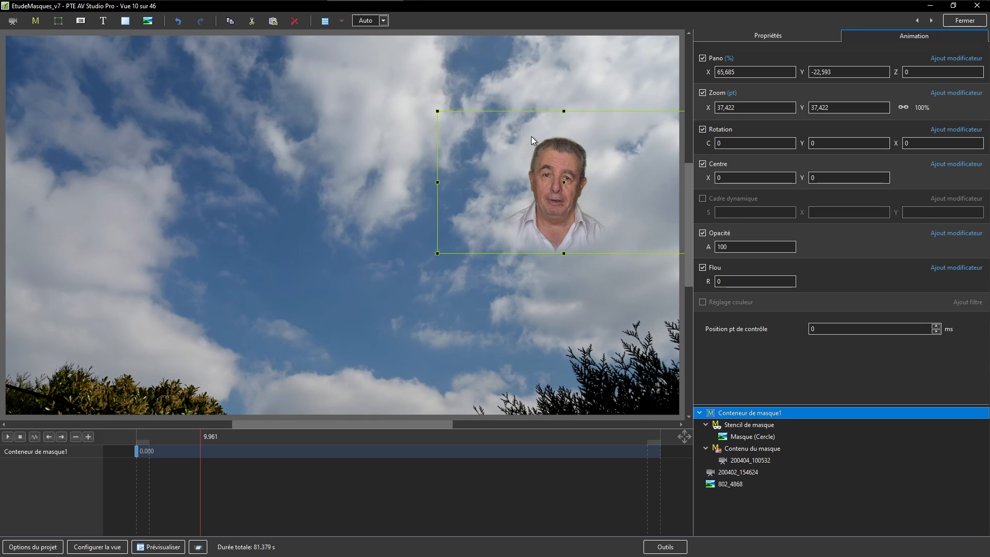
pyautogui.moveTo(531, 136); pyautogui.dragTo(399, 216)
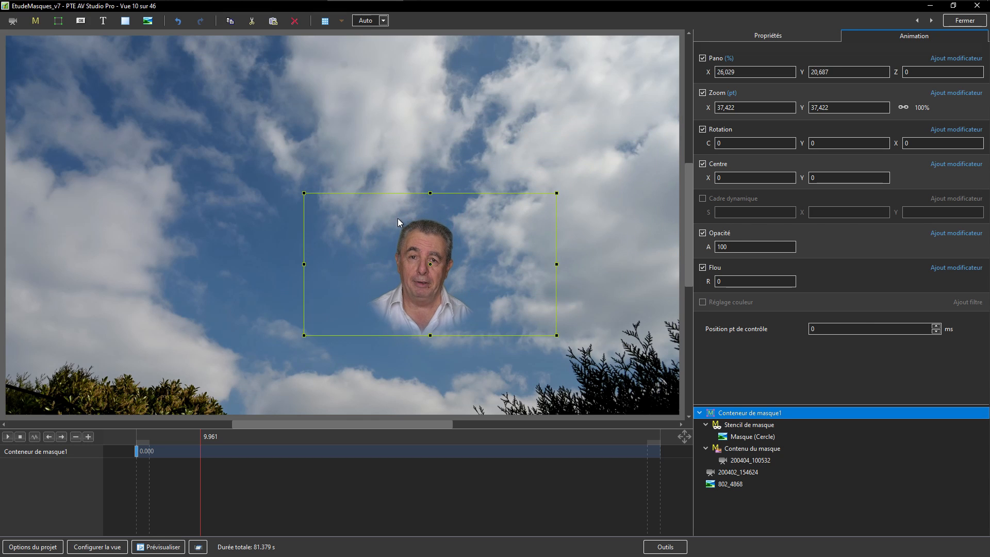
pyautogui.moveTo(398, 219); pyautogui.dragTo(438, 85)
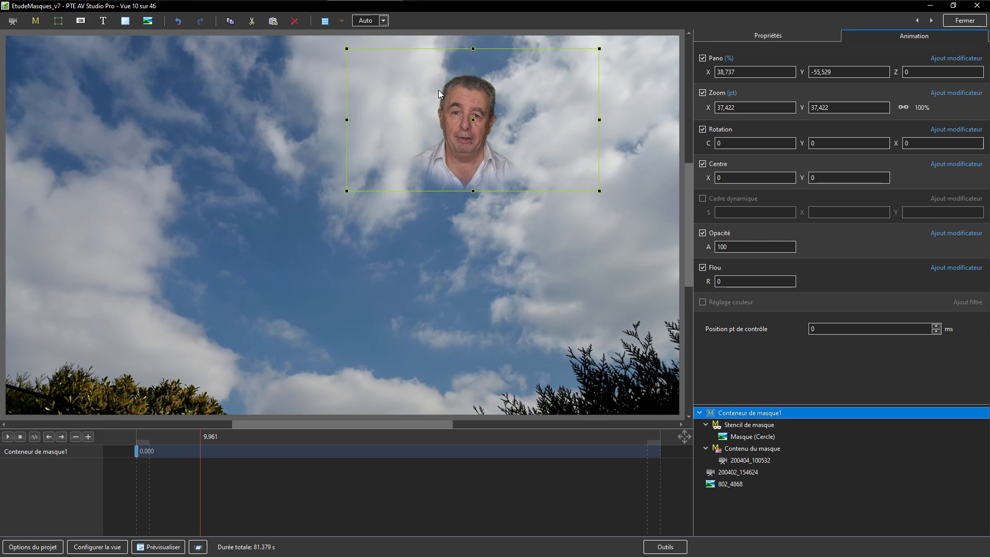
pyautogui.moveTo(196, 492); pyautogui.dragTo(365, 534)
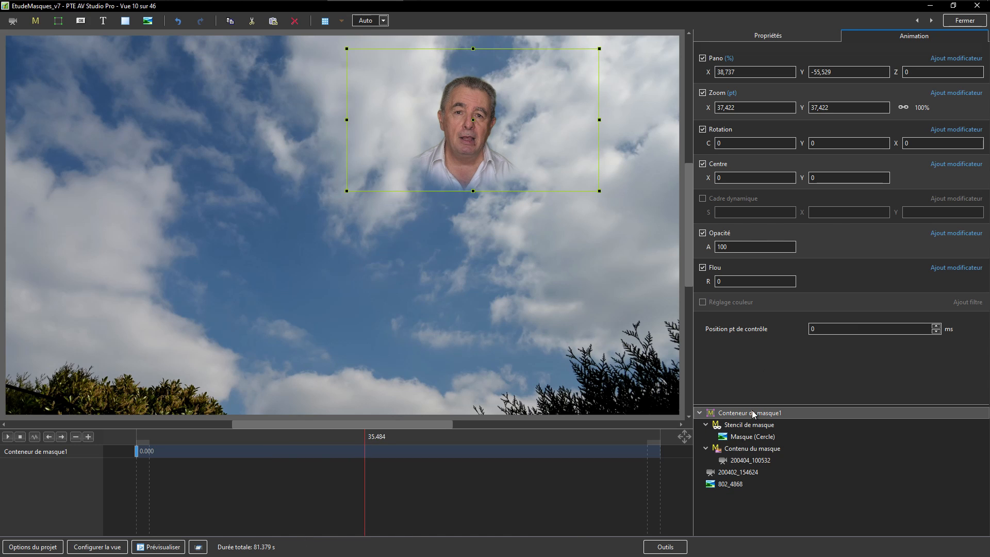
# - Close the object editor, compare the speaker composites on slides 8, 10 and 12, and view the source video 200404_100532.MOV
pyautogui.click(960, 21)
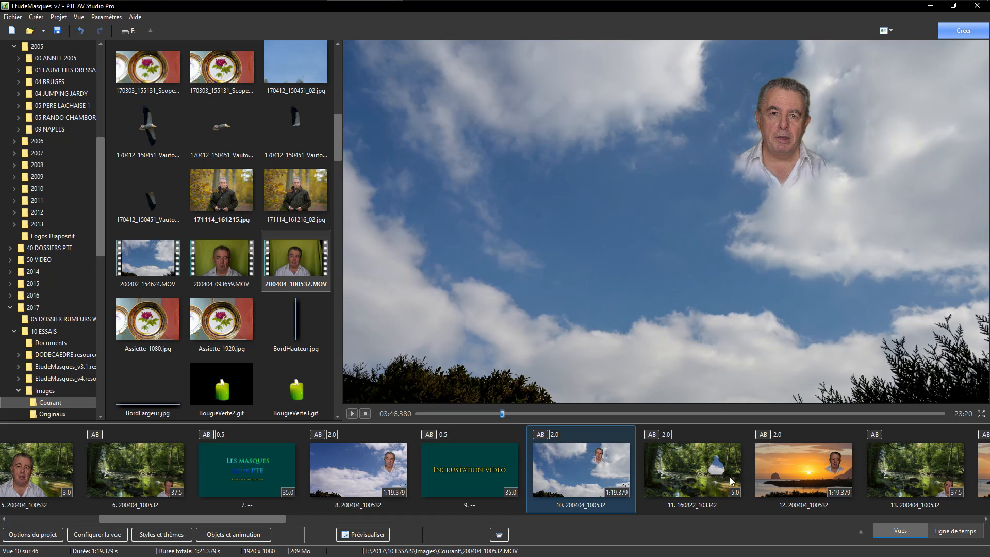
pyautogui.click(812, 471)
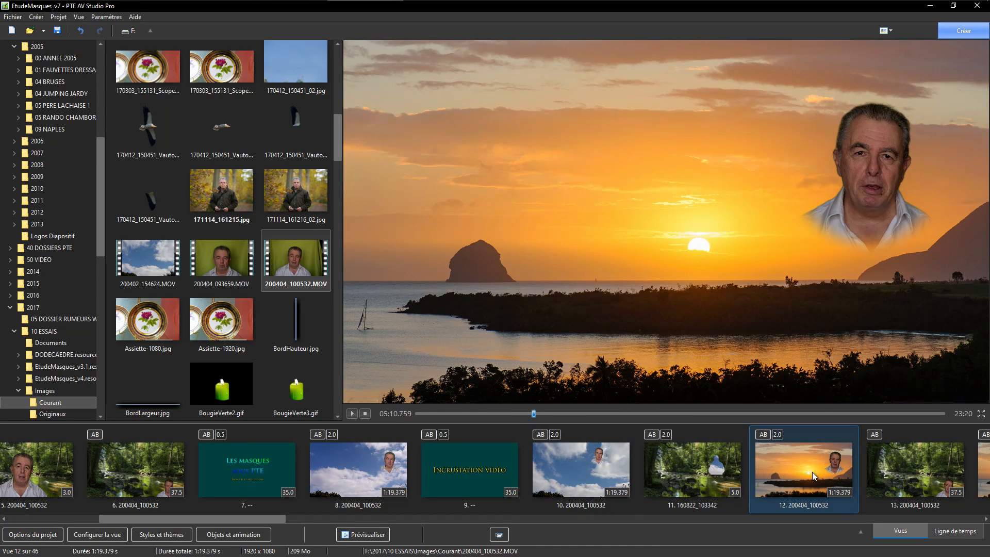
pyautogui.click(570, 474)
pyautogui.click(344, 472)
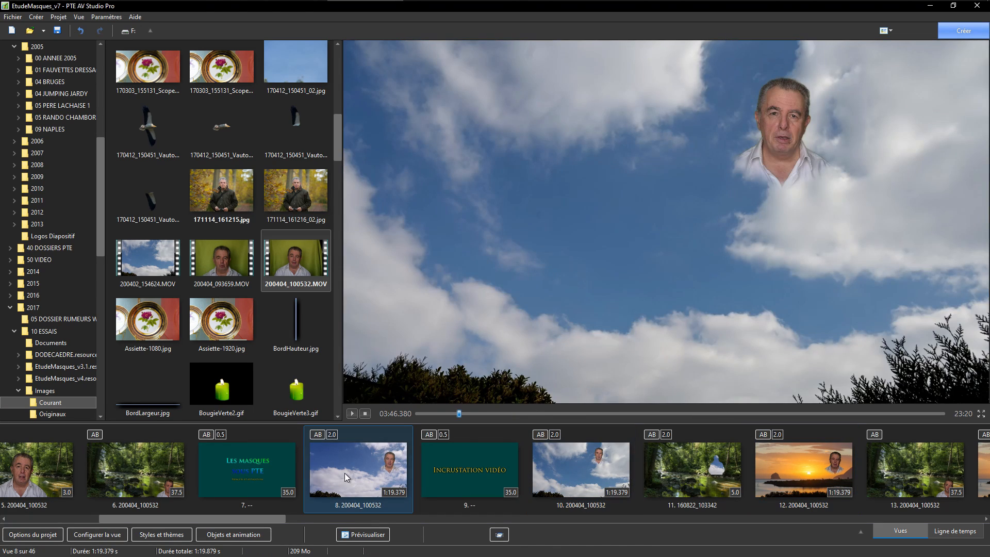
pyautogui.click(590, 475)
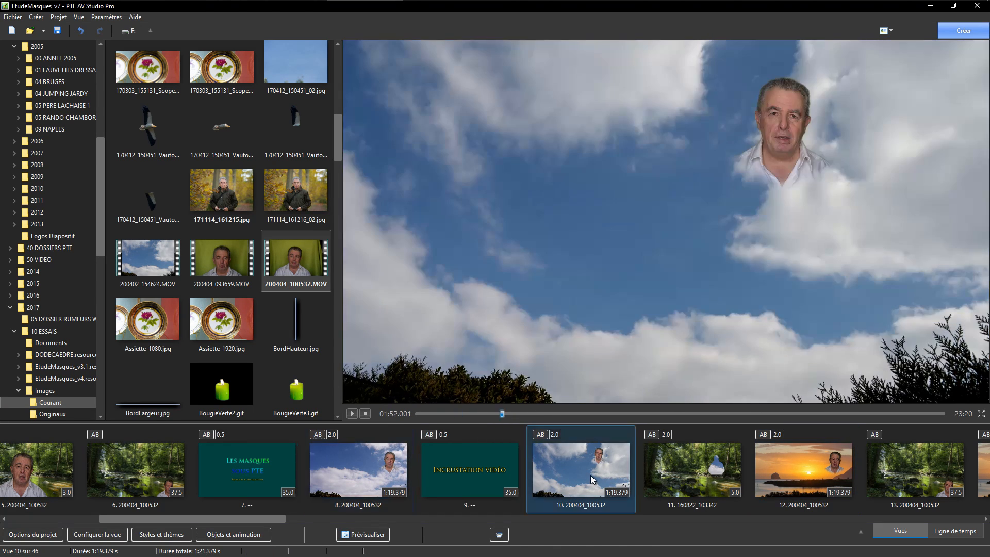
pyautogui.click(791, 463)
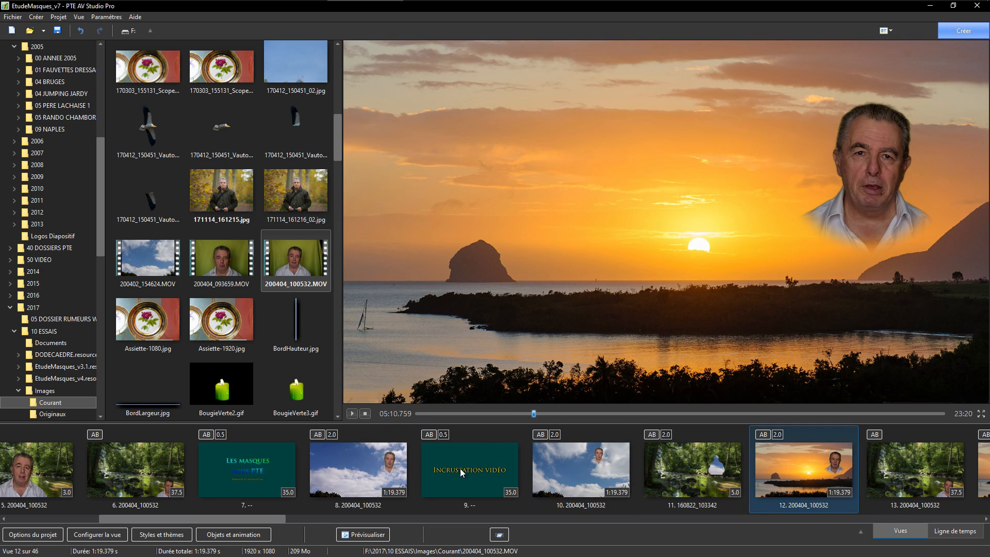
pyautogui.click(308, 252)
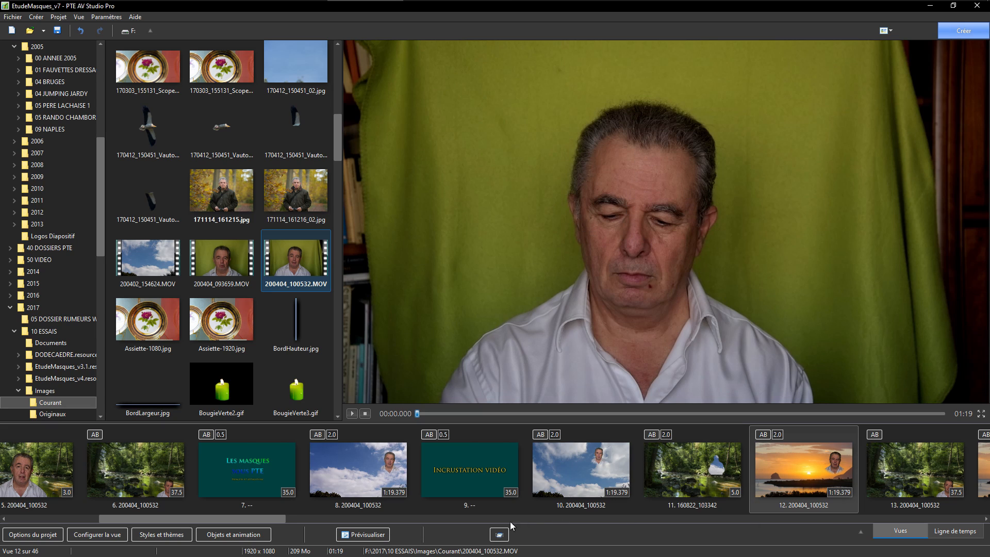
# - Go to slide 19, "La couche alpha", and open the portrait 171114_161215.jpg in Photoshop
pyautogui.moveTo(268, 520); pyautogui.dragTo(496, 554)
pyautogui.click(507, 476)
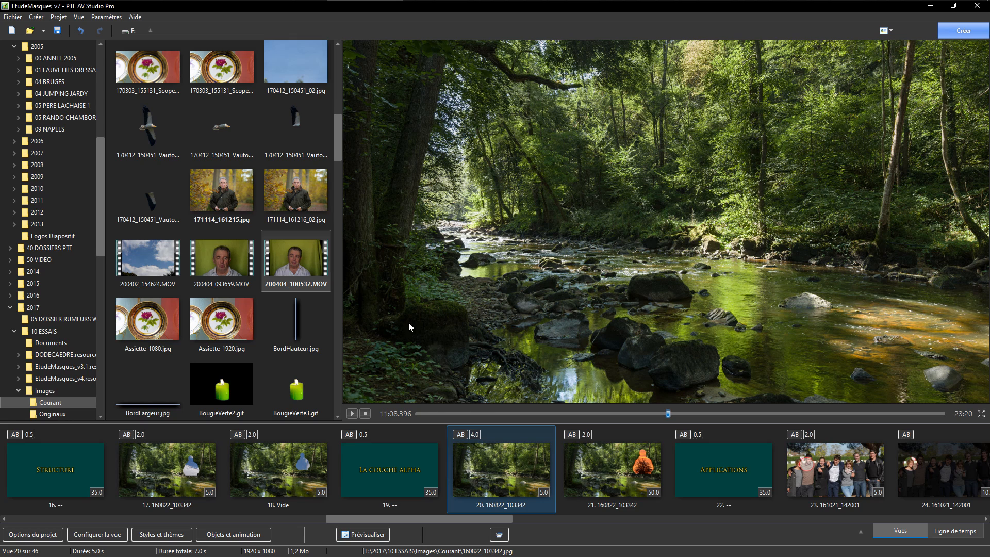
pyautogui.press('Left')
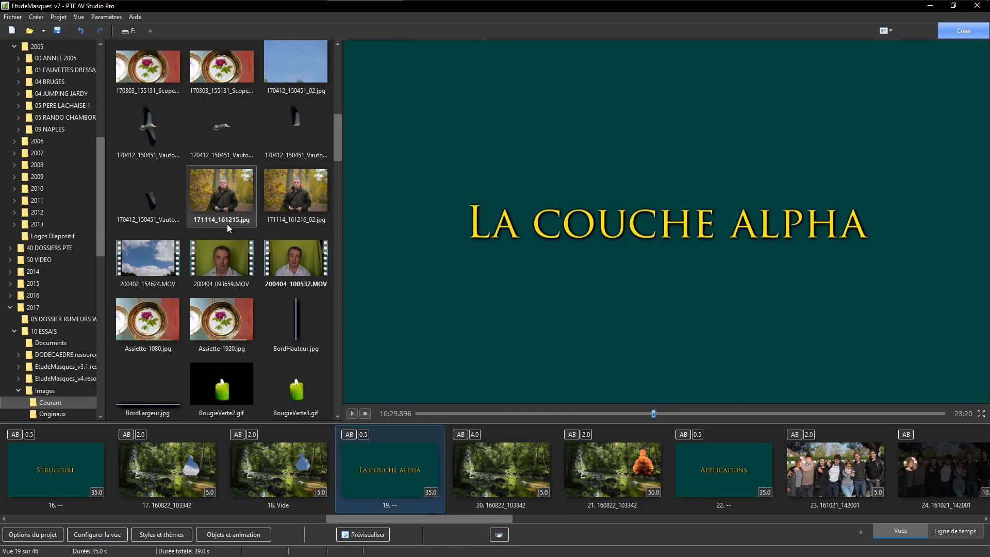
pyautogui.click(229, 189)
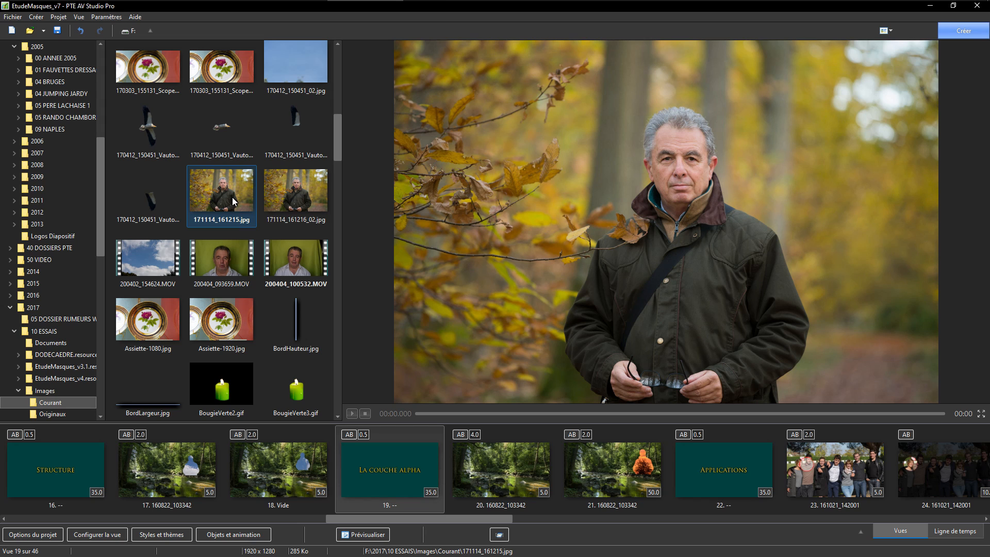
pyautogui.hotkey('ctrl', 'w')
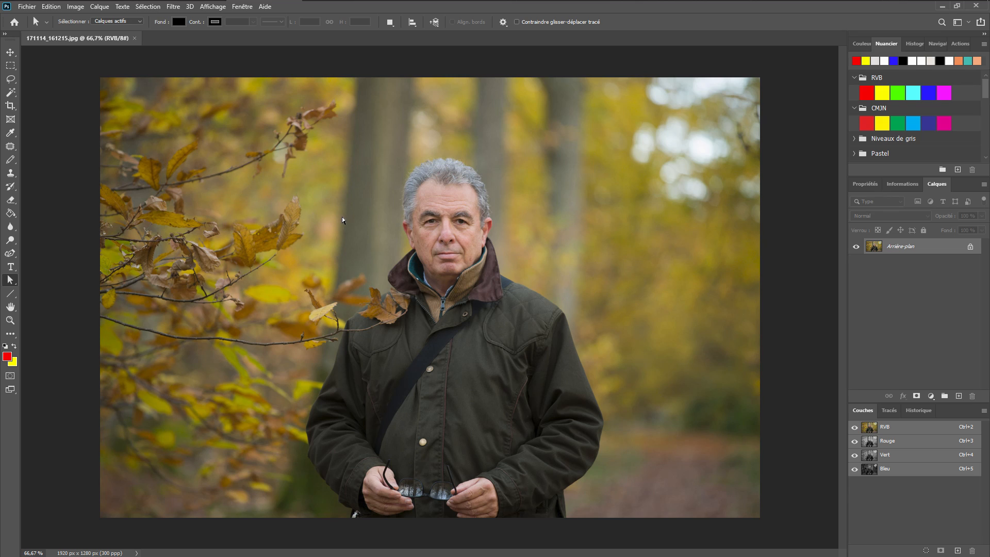
# - Select the man with Select Subject, and subtract the brown leaf beside his collar from the selection with the Lasso
pyautogui.click(11, 93)
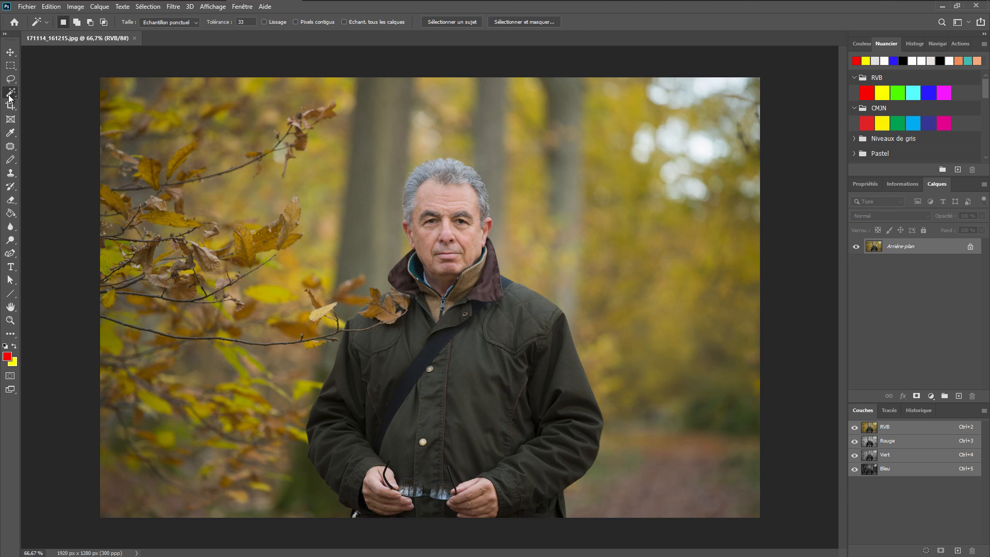
pyautogui.click(447, 23)
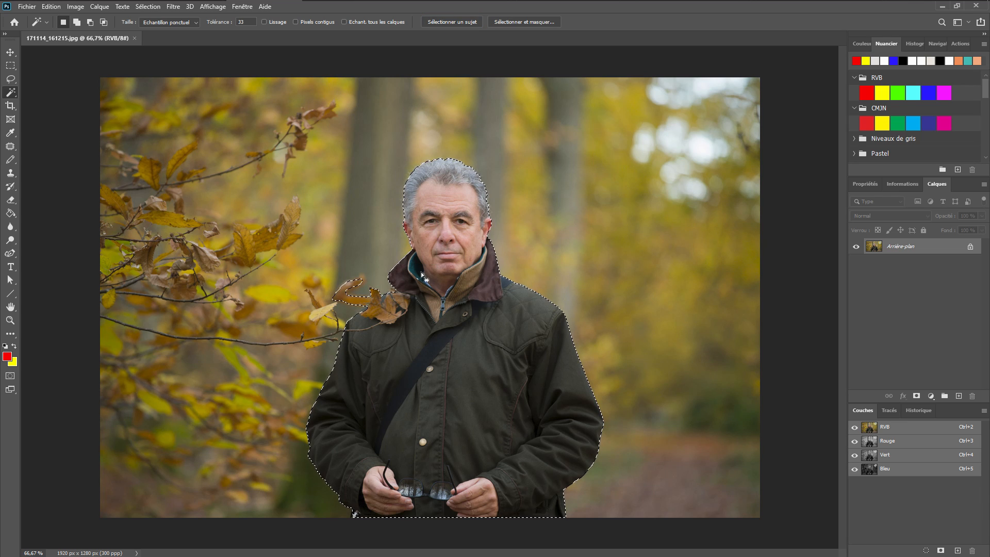
pyautogui.scroll(2, 384, 289)
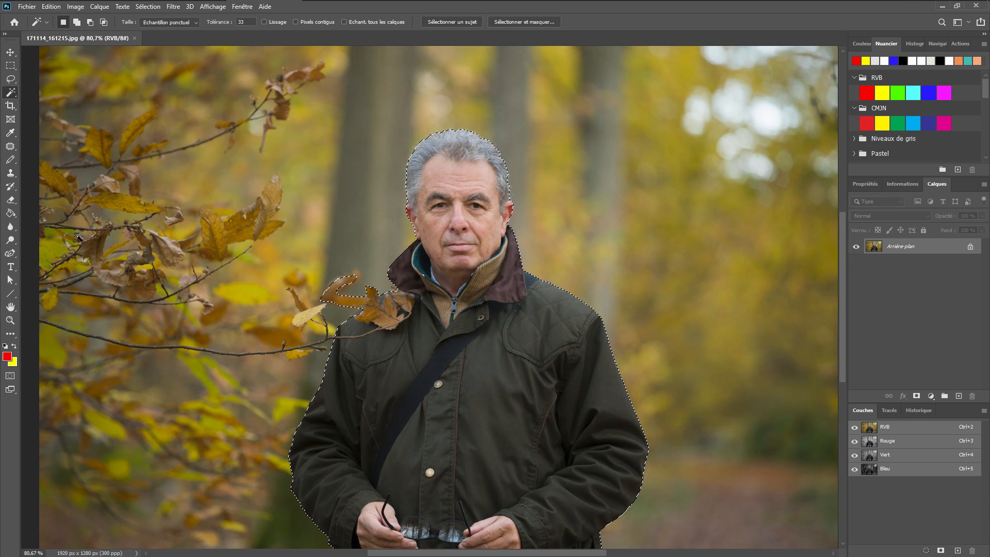
pyautogui.click(10, 78)
pyautogui.press('alt')
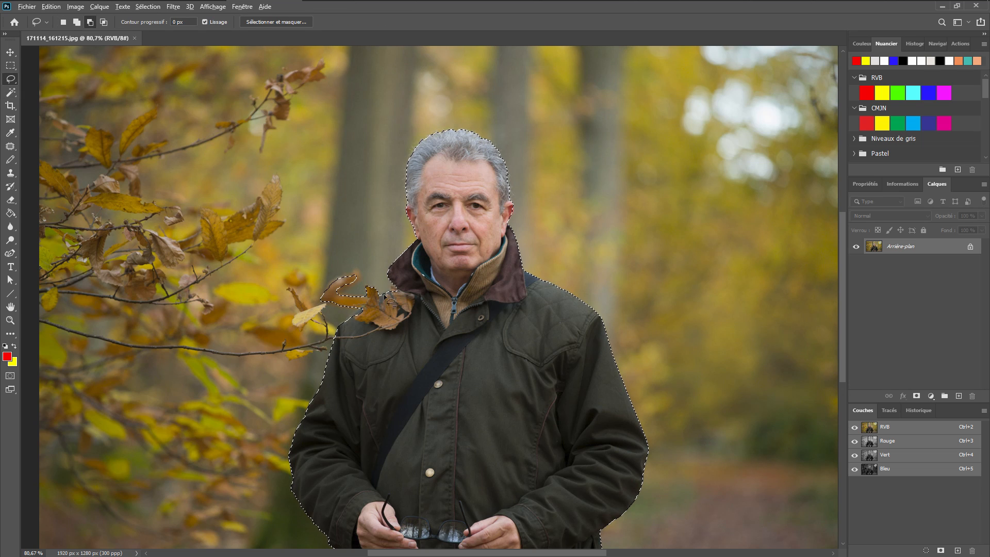
pyautogui.moveTo(388, 292)
pyautogui.mouseDown()
pyautogui.moveTo(351, 314)
pyautogui.moveTo(293, 299)
pyautogui.moveTo(363, 264)
pyautogui.moveTo(387, 292)
pyautogui.mouseUp()
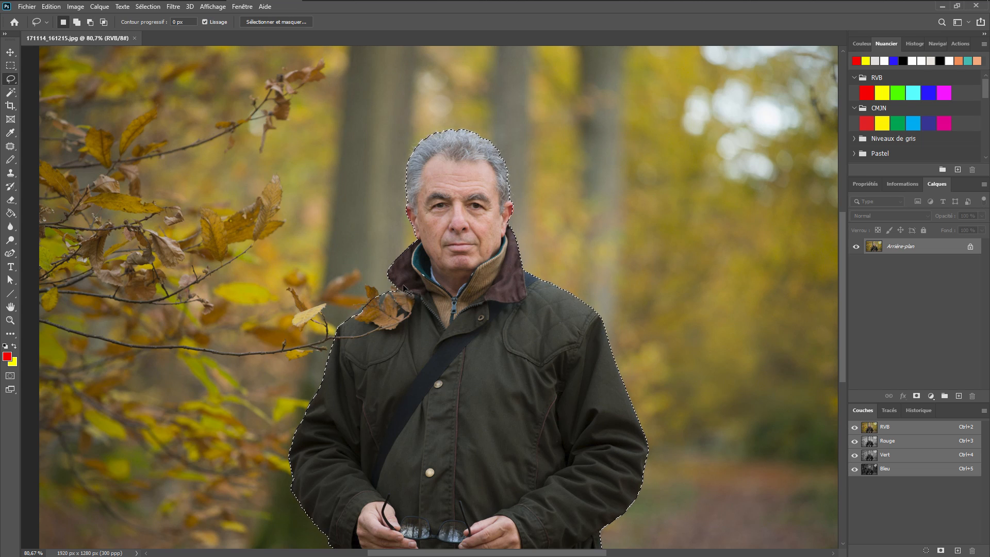
# - Add the missed area of the collar near the leaf to the selection with the Lasso, and inspect the outline around the hair
pyautogui.moveTo(405, 287); pyautogui.dragTo(400, 286)
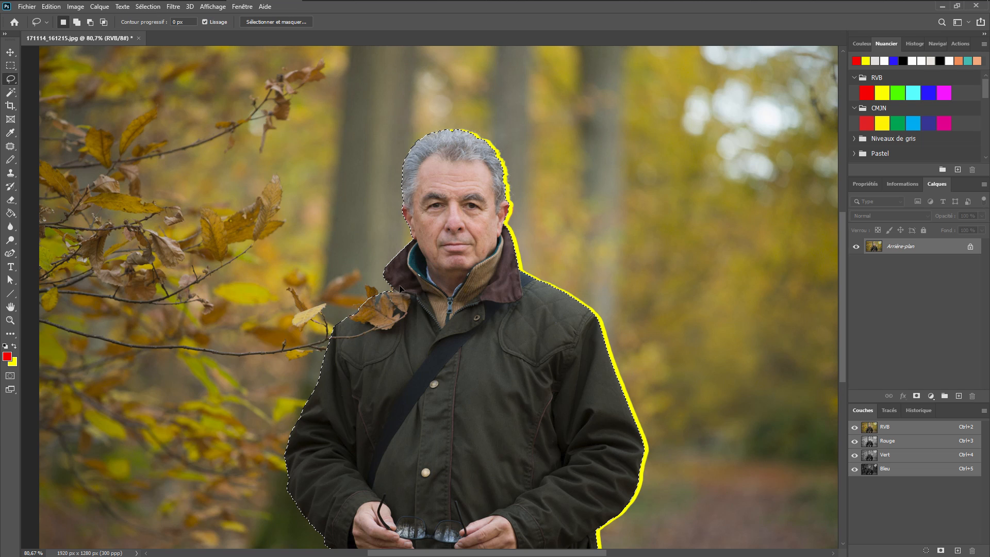
pyautogui.hotkey('ctrl', 'z')
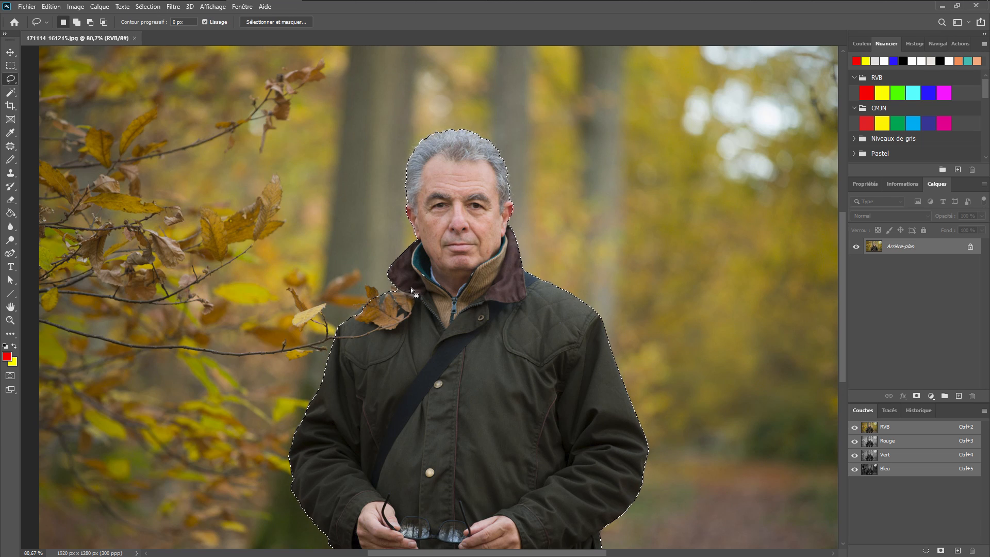
pyautogui.press('shift')
pyautogui.moveTo(398, 285)
pyautogui.mouseDown()
pyautogui.moveTo(336, 338)
pyautogui.moveTo(397, 329)
pyautogui.moveTo(415, 298)
pyautogui.mouseUp()
pyautogui.scroll(5, 448, 133)
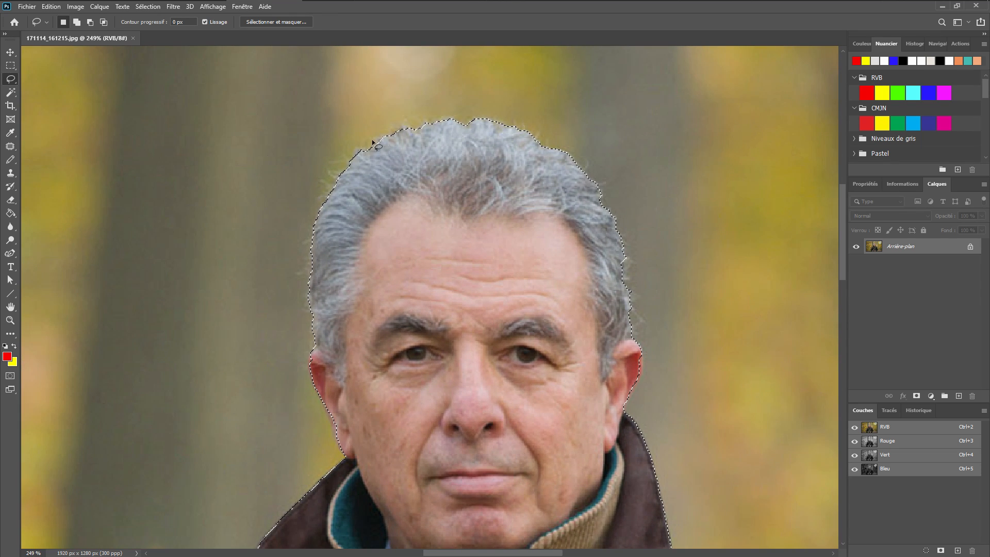
pyautogui.scroll(-4, 413, 135)
pyautogui.scroll(-2, 511, 219)
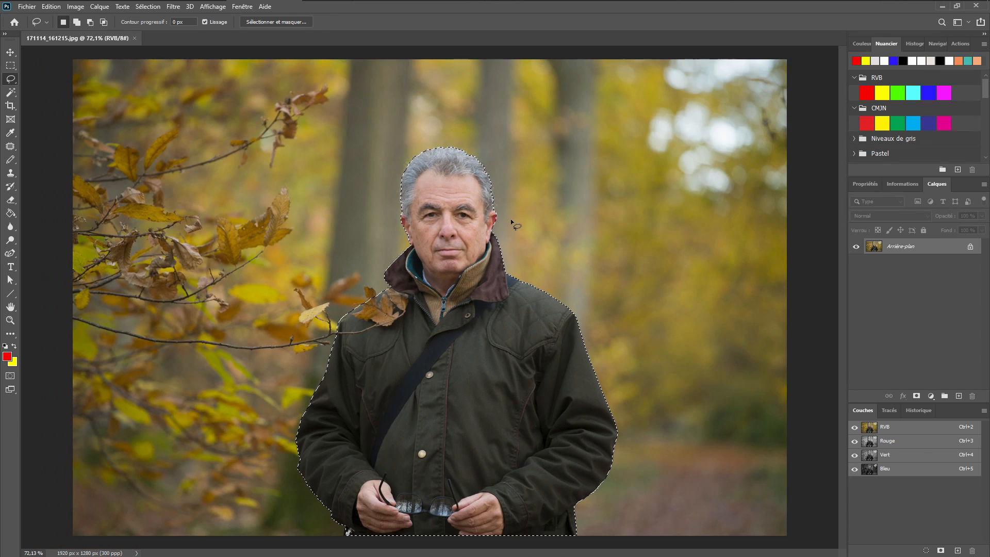
# - Convert the selection around the man into a work path
pyautogui.click(889, 410)
pyautogui.click(982, 411)
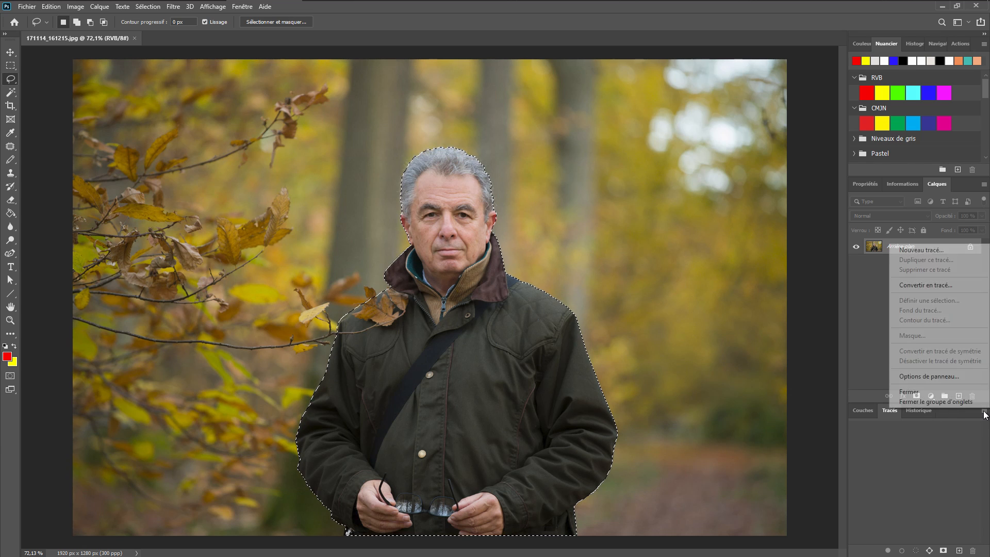
pyautogui.click(927, 287)
pyautogui.click(539, 178)
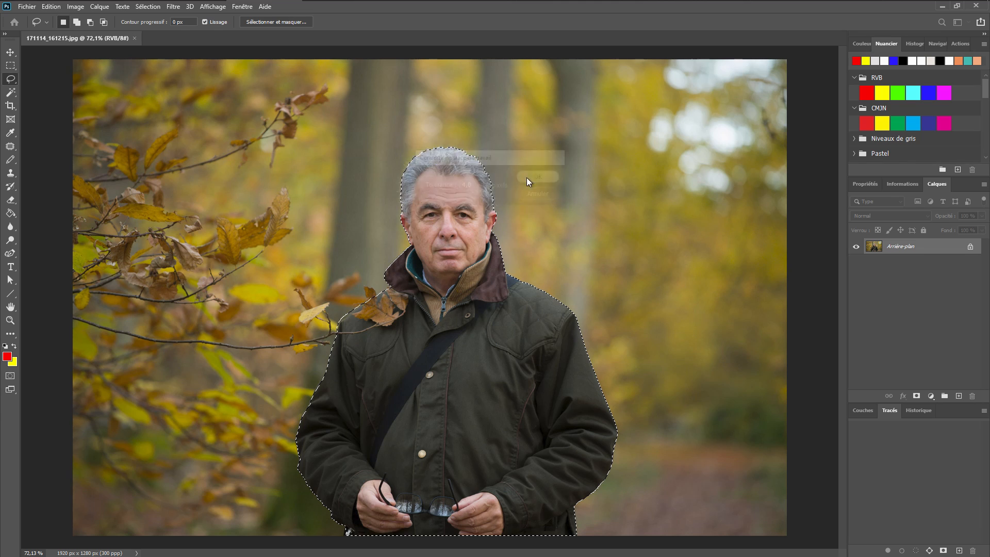
# - Refine the path around the head by deleting the anchor atop the hair, shifting the neighbouring one, and removing excess anchors near the ear
pyautogui.click(10, 253)
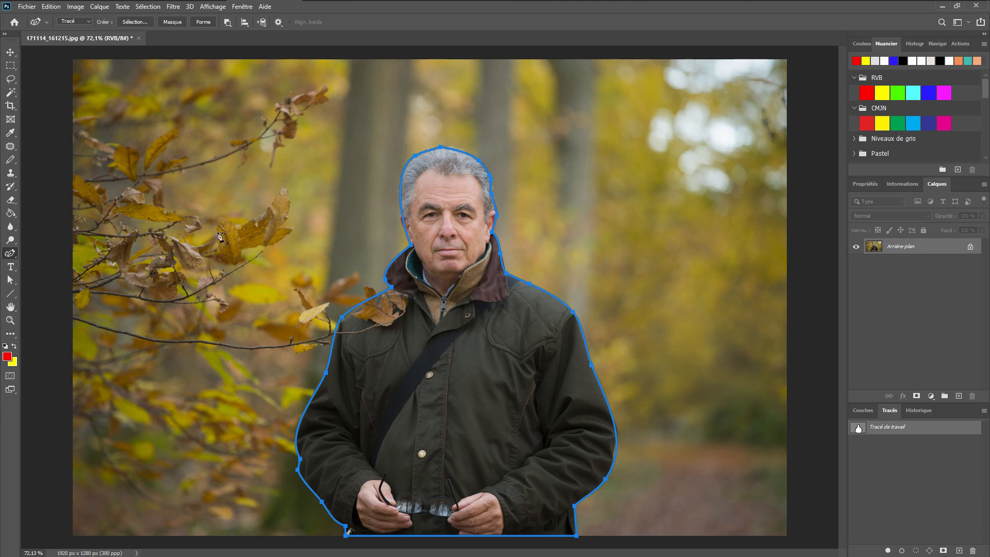
pyautogui.click(440, 147)
pyautogui.press('Delete')
pyautogui.moveTo(414, 154); pyautogui.dragTo(422, 155)
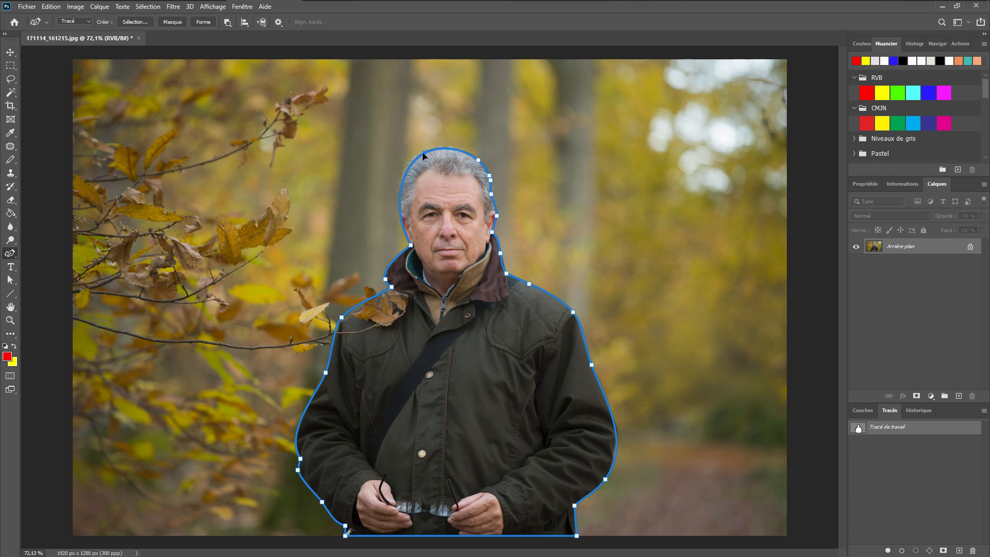
pyautogui.click(490, 194)
# - Make a selection from the refined work path
pyautogui.click(983, 410)
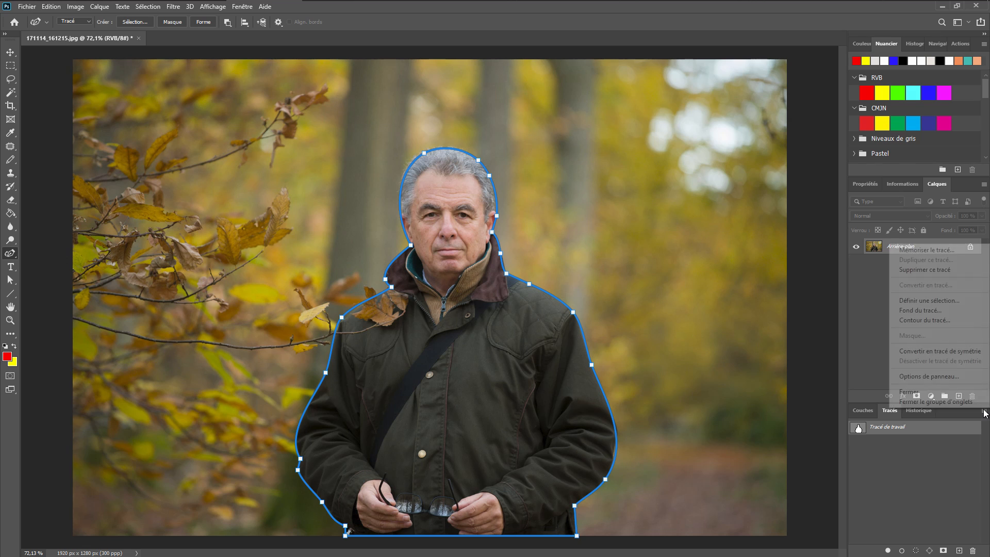
pyautogui.click(928, 300)
pyautogui.click(555, 151)
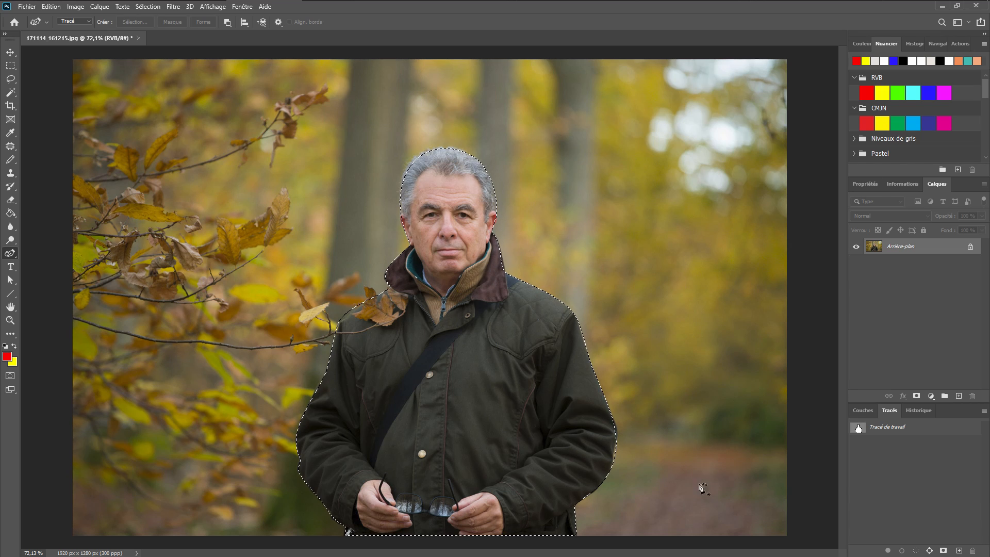
# - Save the selection as an alpha channel and display that channel on its own
pyautogui.click(862, 410)
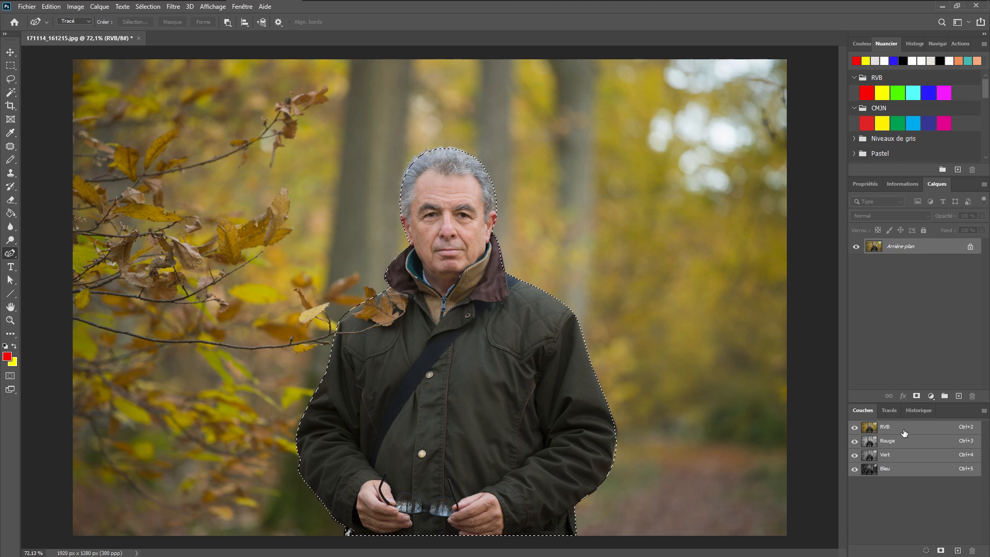
pyautogui.click(941, 550)
pyautogui.click(905, 483)
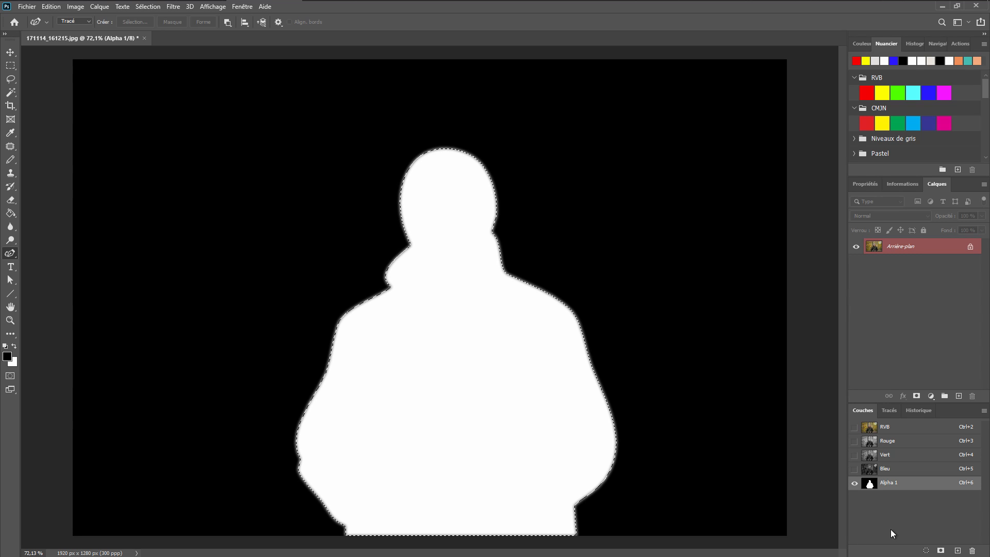
# - Copy the whole alpha channel into a new layer mask on the portrait layer, and show the masked portrait
pyautogui.hotkey('ctrl', 'd')
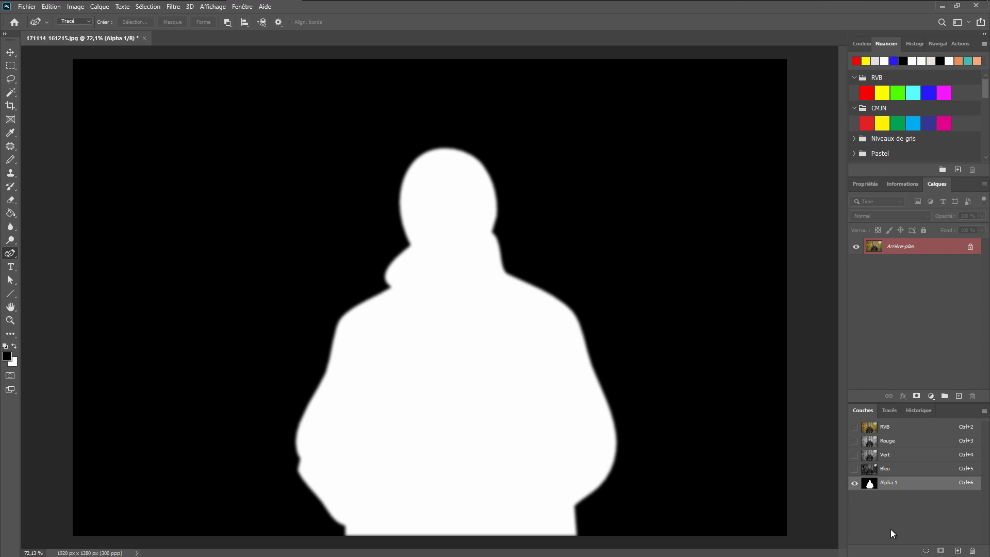
pyautogui.hotkey('ctrl', 'a')
pyautogui.click(916, 396)
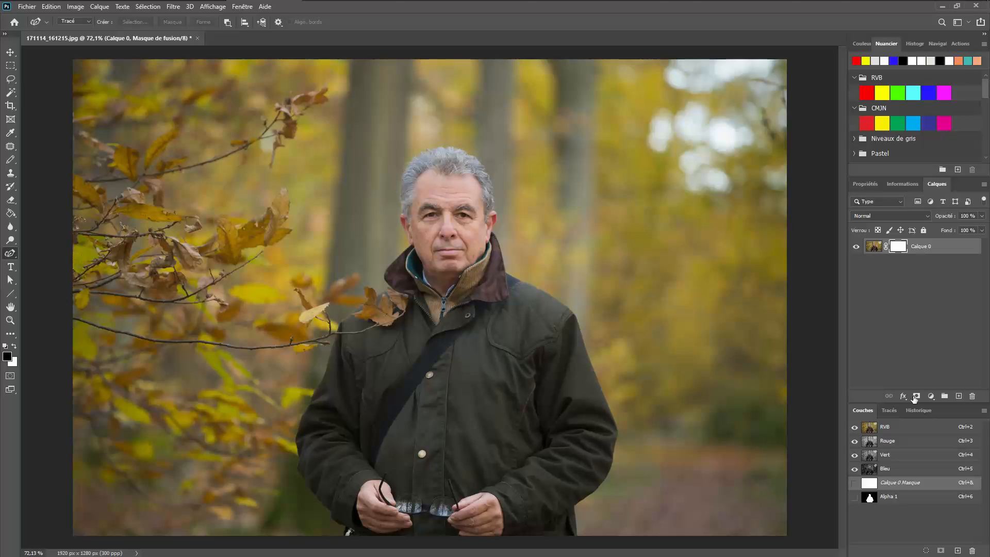
pyautogui.keyDown('alt'); pyautogui.click(898, 251); pyautogui.keyUp('alt')
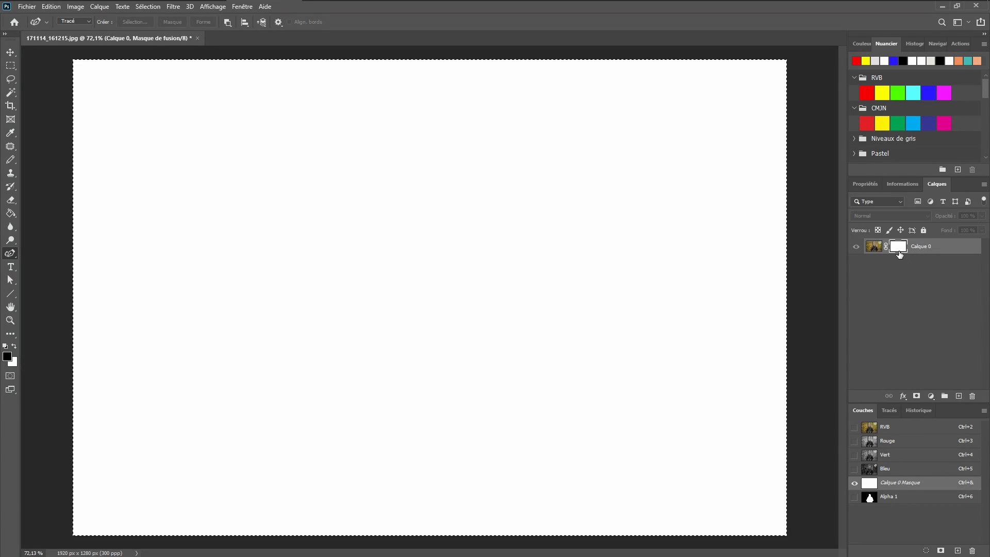
pyautogui.hotkey('ctrl', 'v')
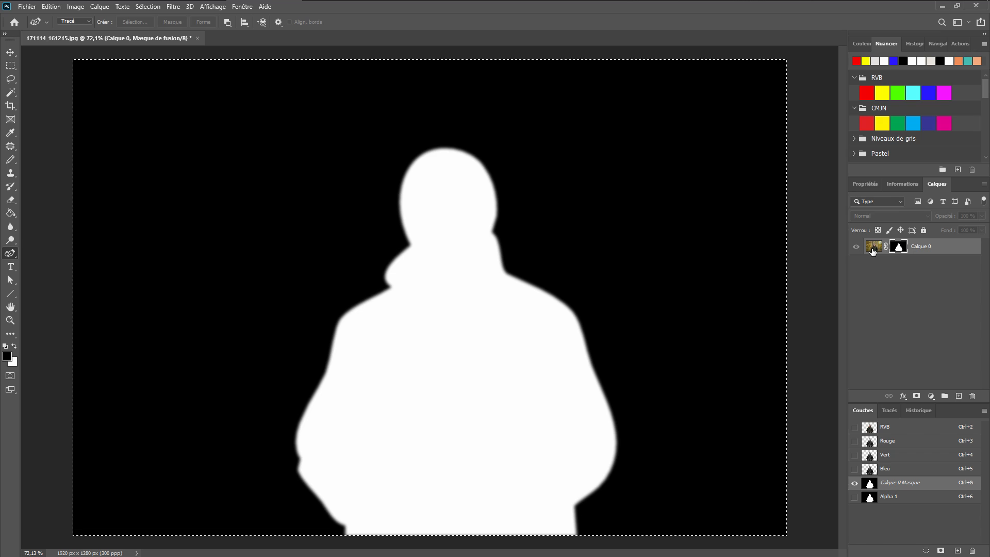
pyautogui.click(872, 250)
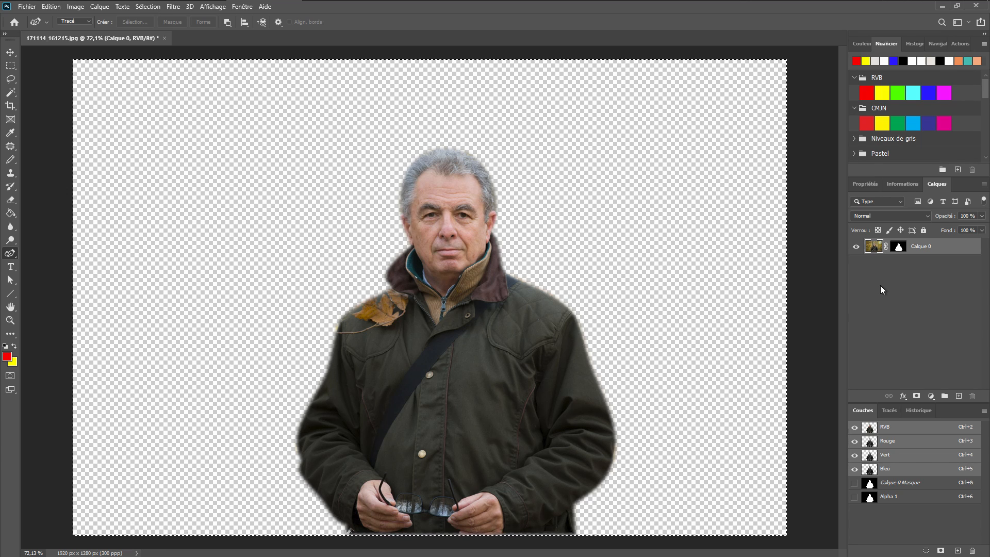
# - Paste the black-and-white silhouette as a new layer, and export it as a 100% quality JPG, replacing MonMasque.jpg in the Courant folder
pyautogui.hotkey('ctrl', 'v')
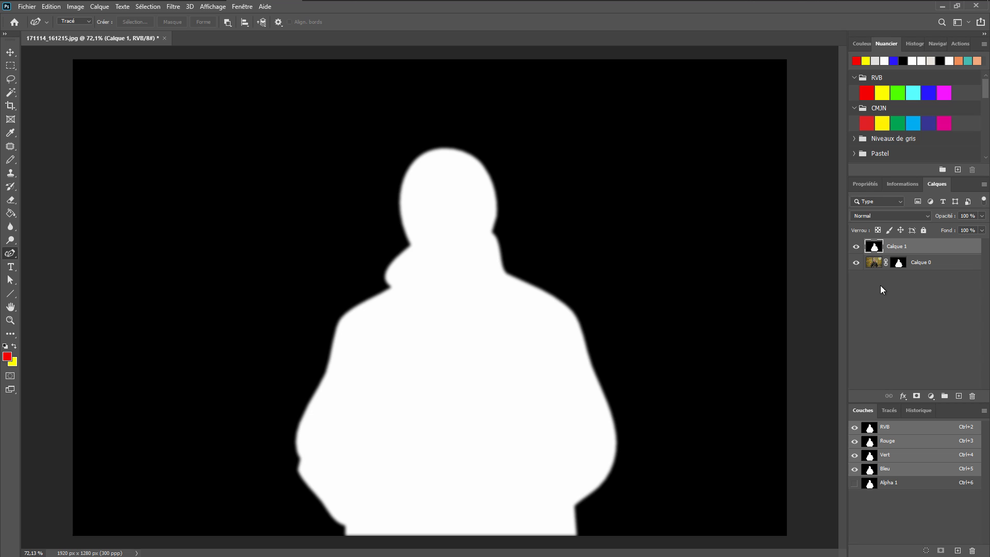
pyautogui.hotkey('ctrl', 'alt', 'shift', 'w')
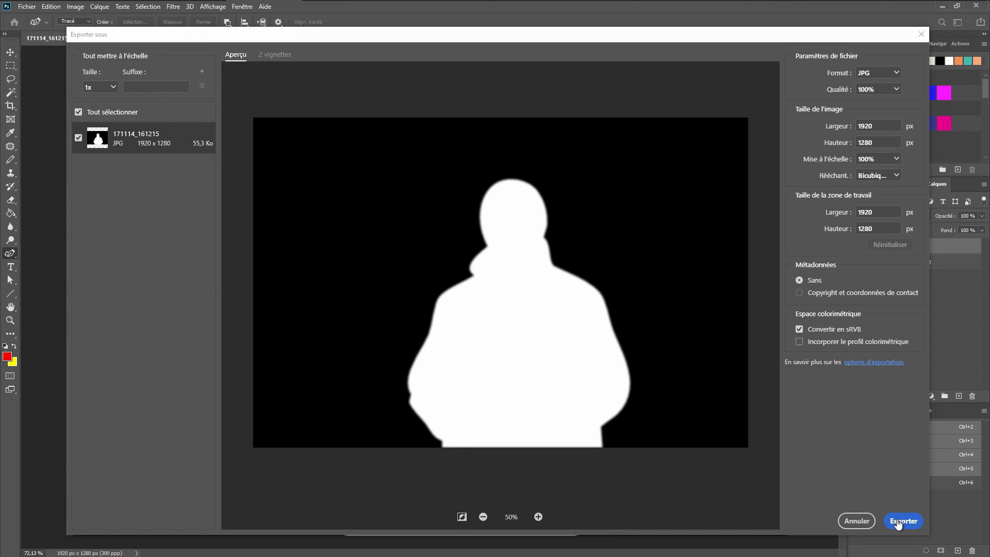
pyautogui.click(897, 522)
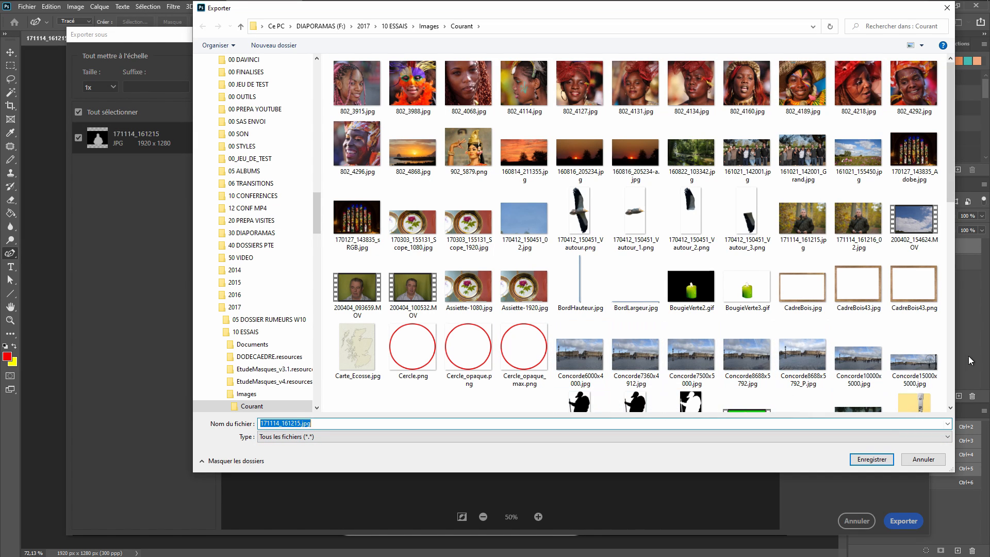
pyautogui.moveTo(951, 152); pyautogui.dragTo(951, 412)
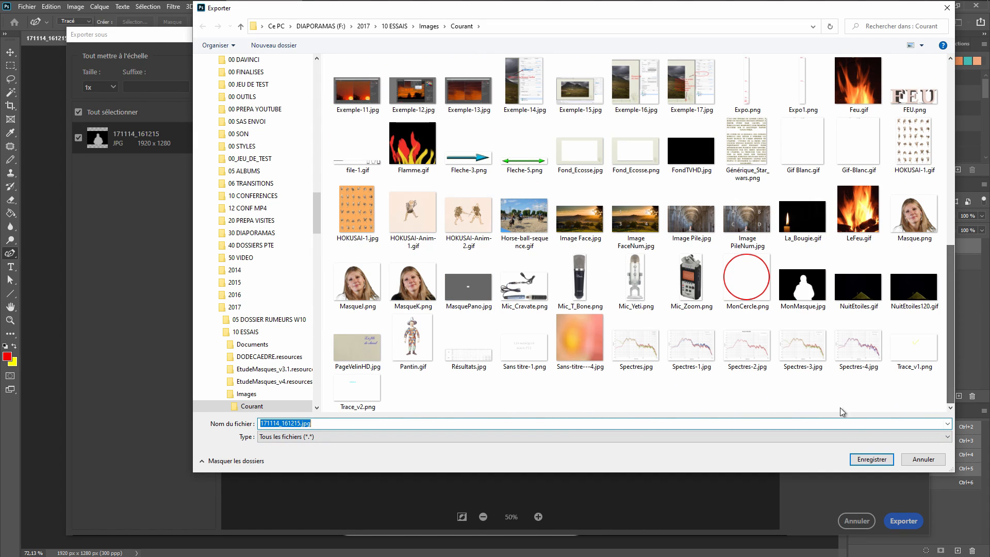
pyautogui.click(810, 297)
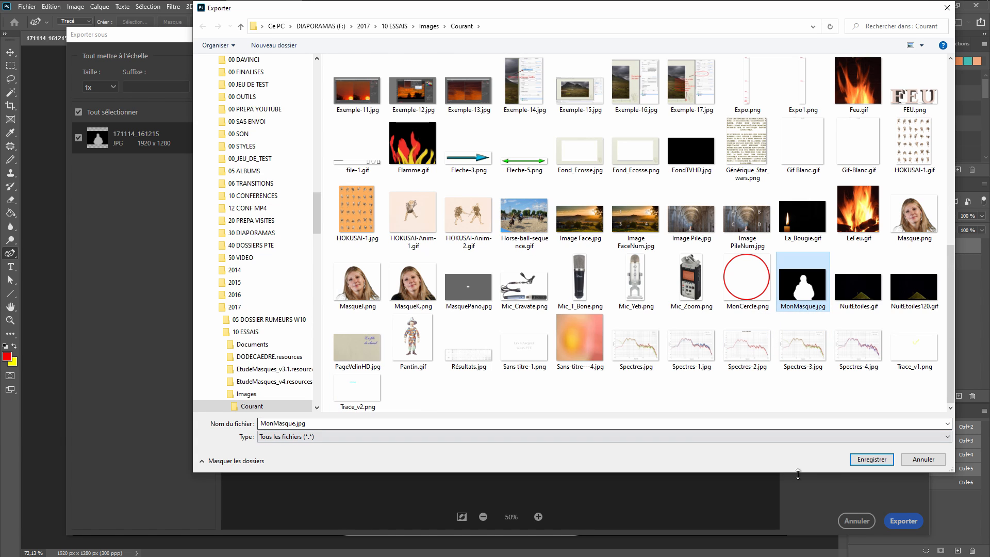
pyautogui.click(870, 460)
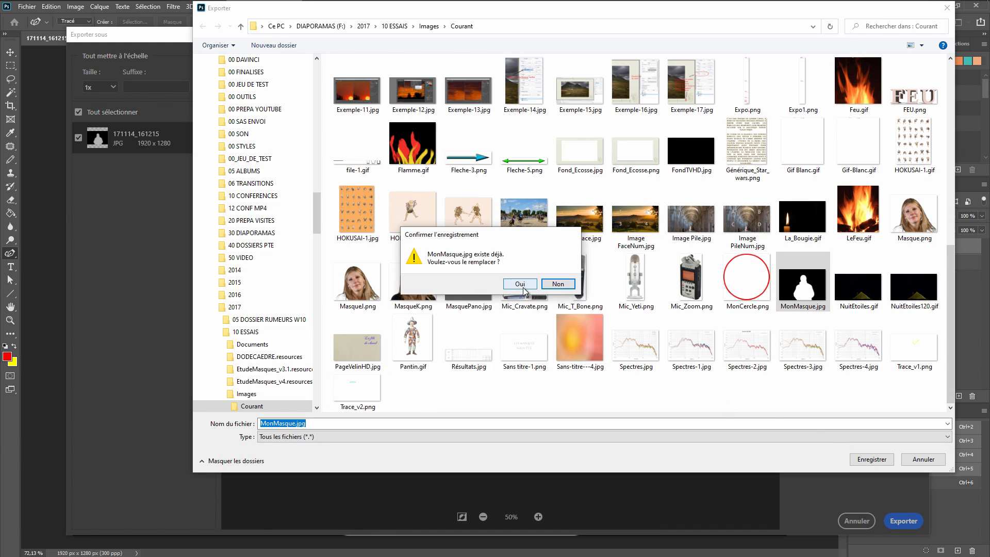
pyautogui.click(521, 289)
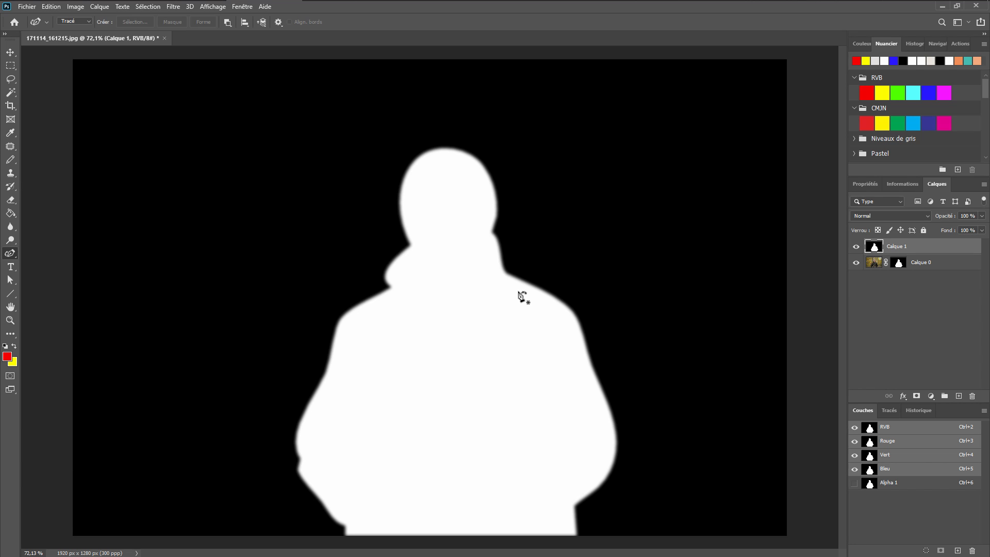
# - Switch to PTE AV Studio, open slide 20's objects for editing, and add MonMasque.jpg as an image mask over the river photo
pyautogui.hotkey('alt', 'Tab')
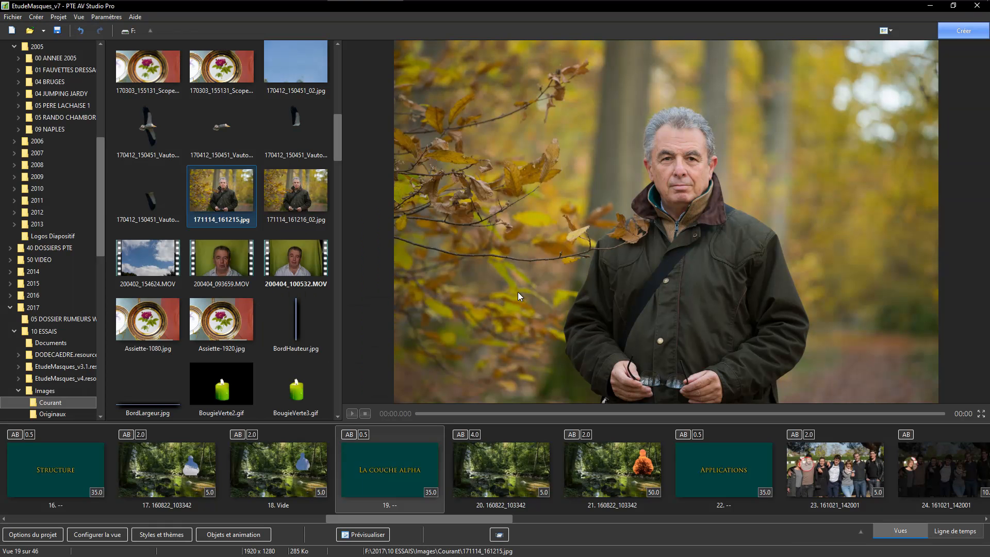
pyautogui.doubleClick(498, 464)
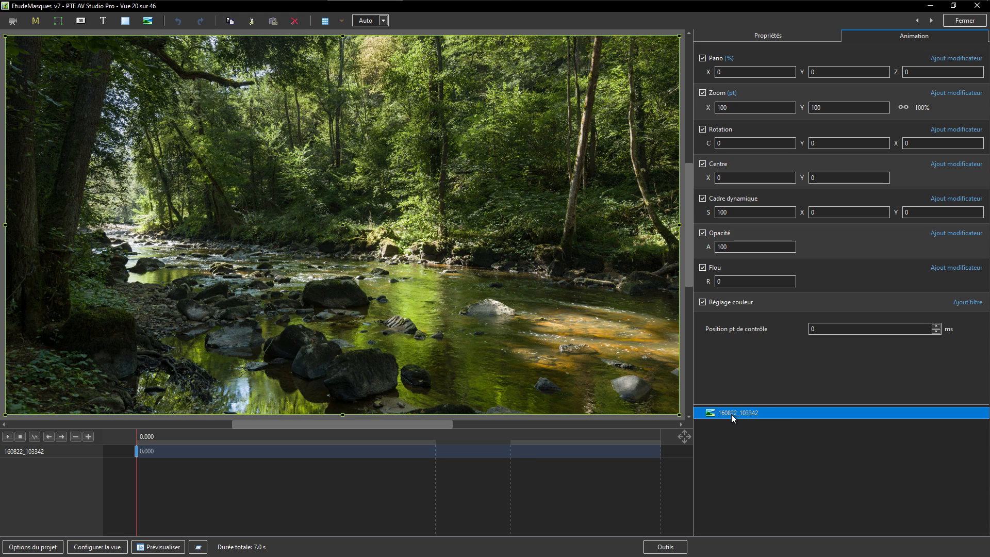
pyautogui.click(35, 21)
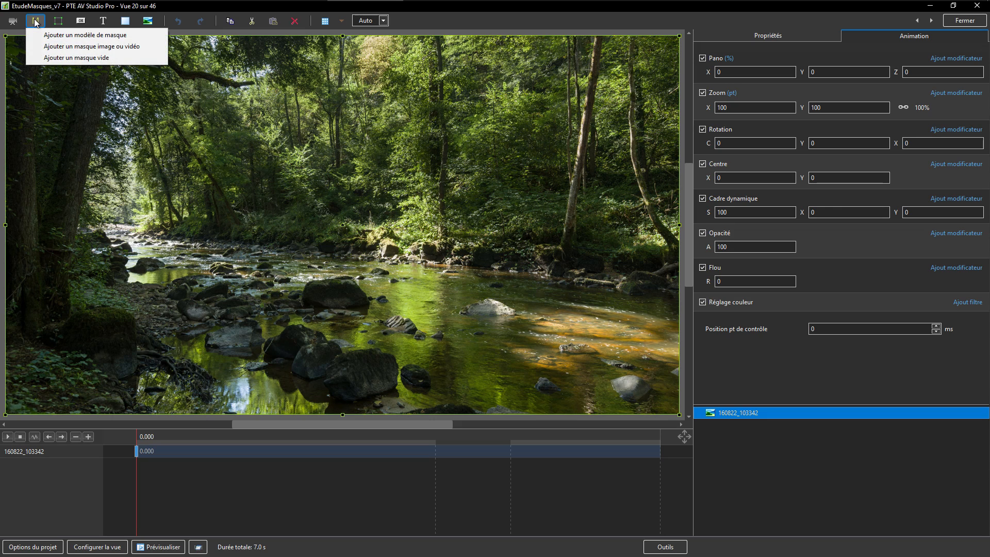
pyautogui.click(93, 48)
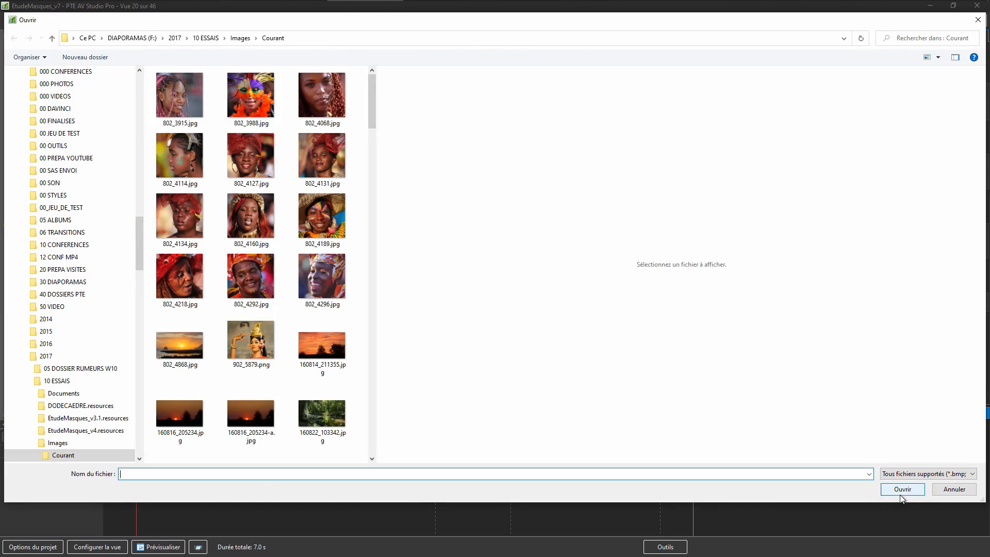
pyautogui.moveTo(373, 86); pyautogui.dragTo(365, 404)
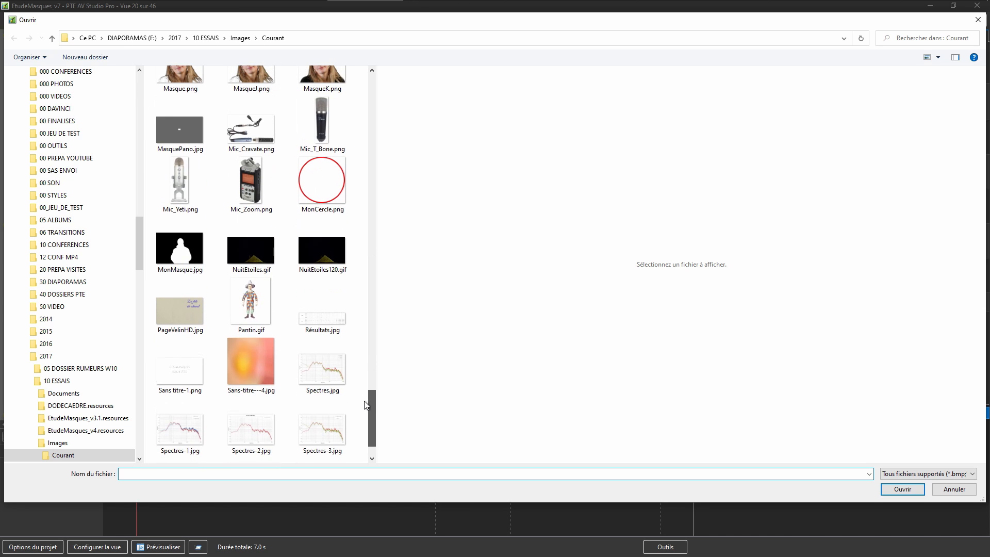
pyautogui.click(179, 267)
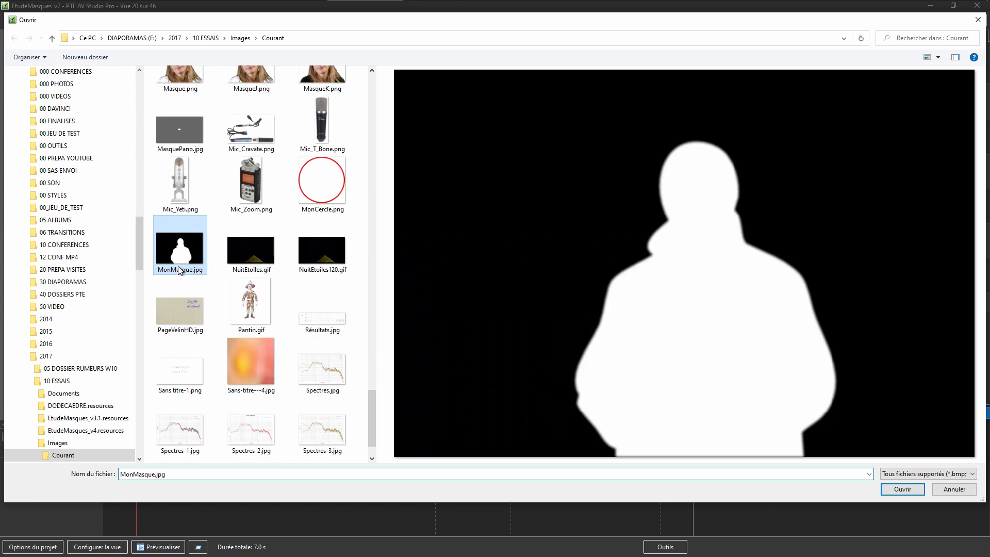
pyautogui.click(902, 488)
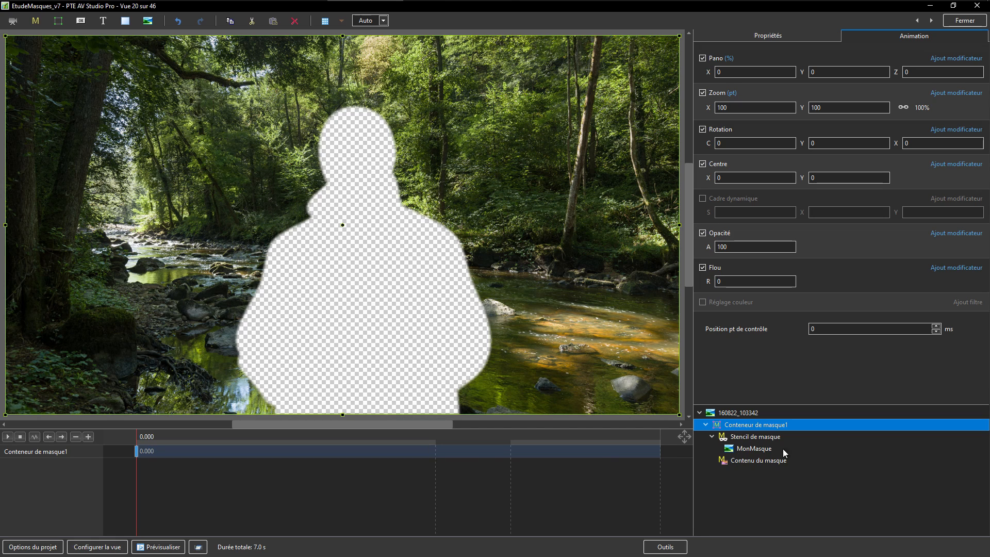
# - Add 160814_211355.jpg as the mask content, and shift it to about Pano X 8.7, Y 9.3 so the tree sits inside the silhouette
pyautogui.click(749, 465)
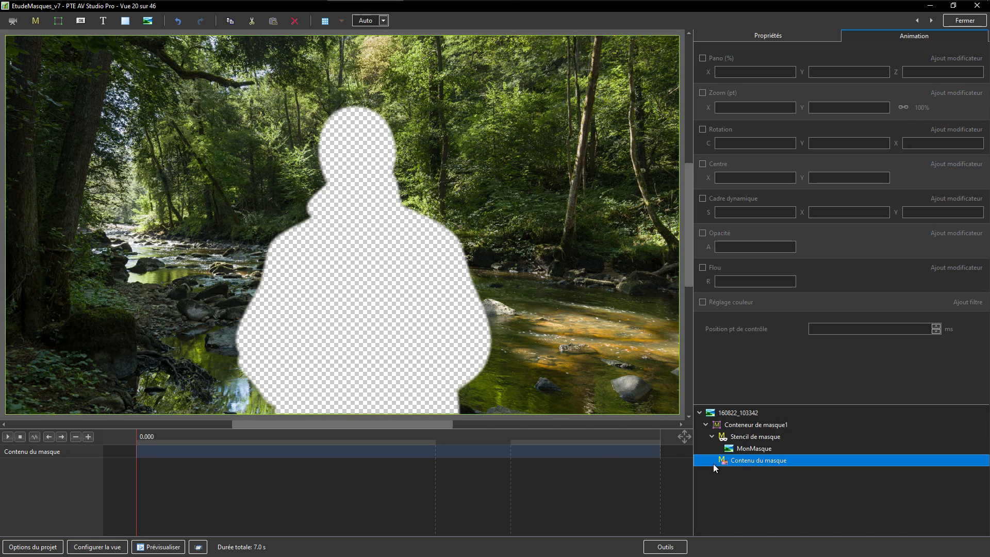
pyautogui.click(146, 21)
pyautogui.click(317, 342)
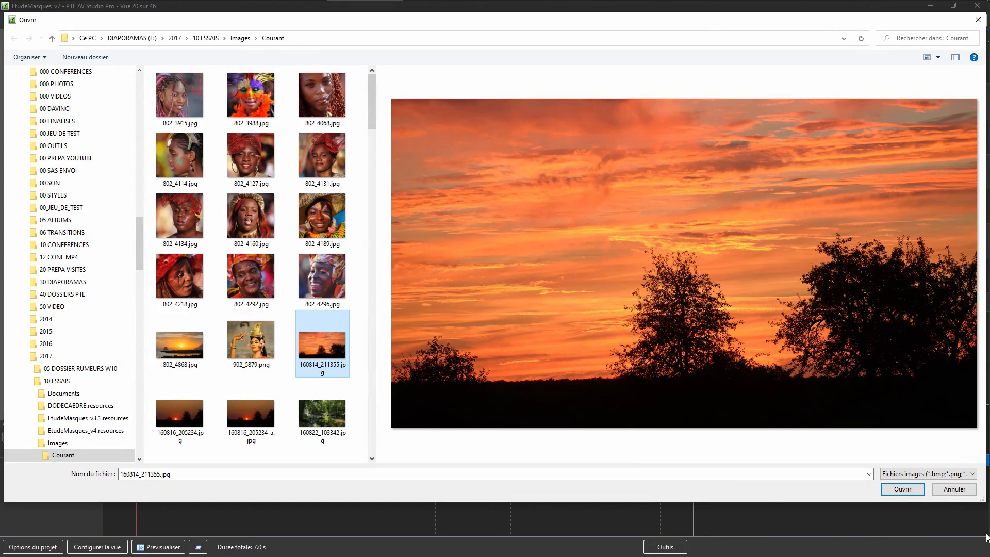
pyautogui.click(903, 488)
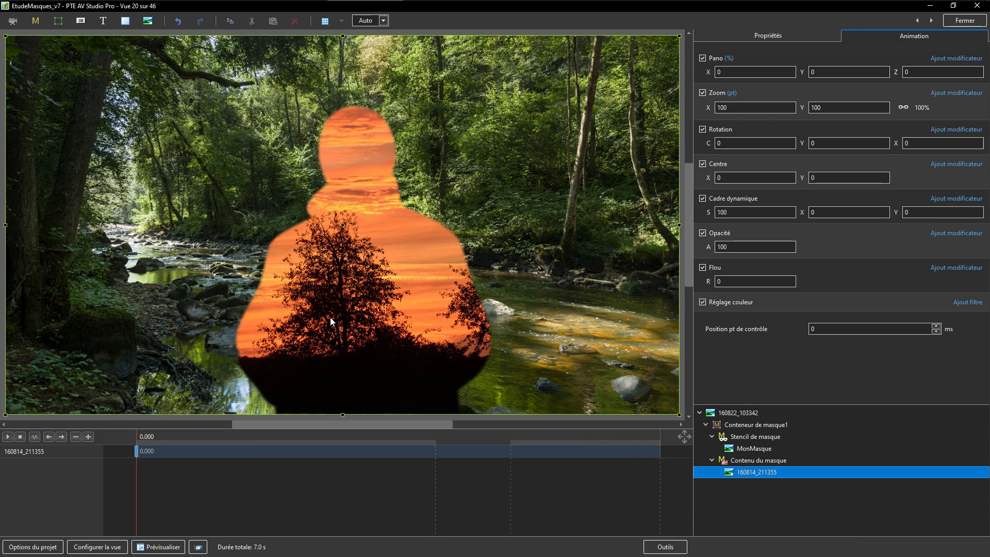
pyautogui.moveTo(358, 316); pyautogui.dragTo(386, 332)
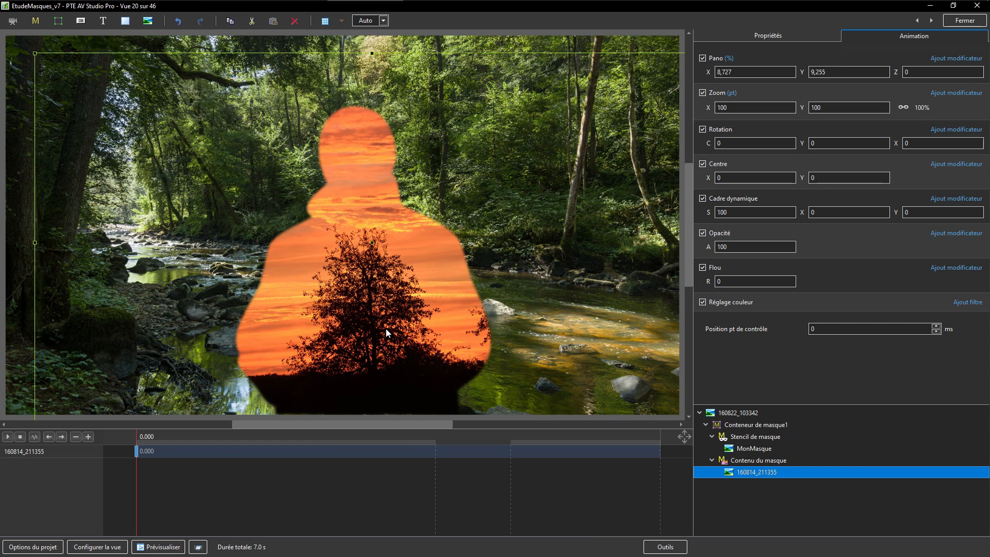
# - Shrink the mask container to about 45% zoom and move it to about Pano X 46, Y -27, on the far riverbank
pyautogui.click(742, 426)
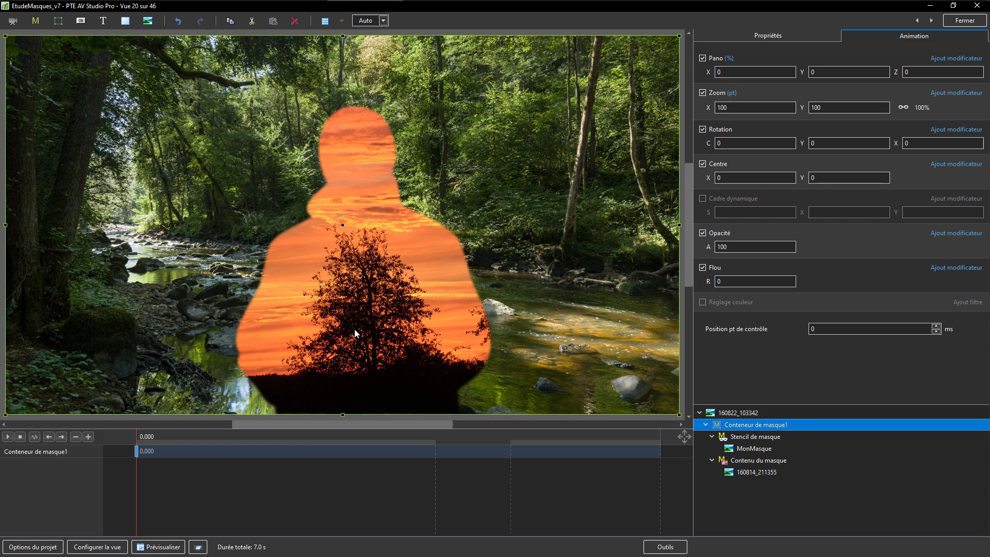
pyautogui.moveTo(6, 36); pyautogui.dragTo(154, 144)
pyautogui.moveTo(182, 165); pyautogui.dragTo(379, 137)
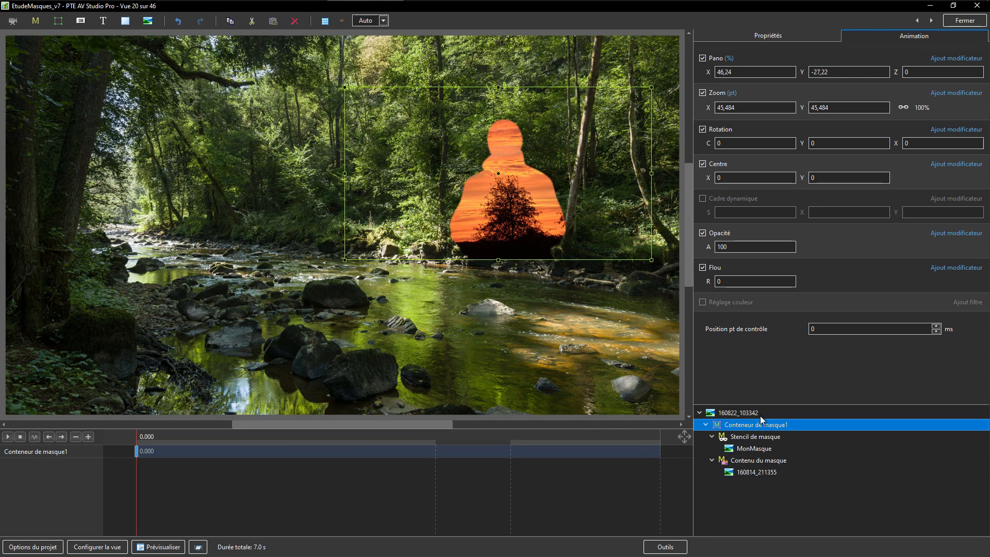
# - Collapse the mask container and the 160822_103342 object in the object tree, and deselect everything
pyautogui.click(727, 413)
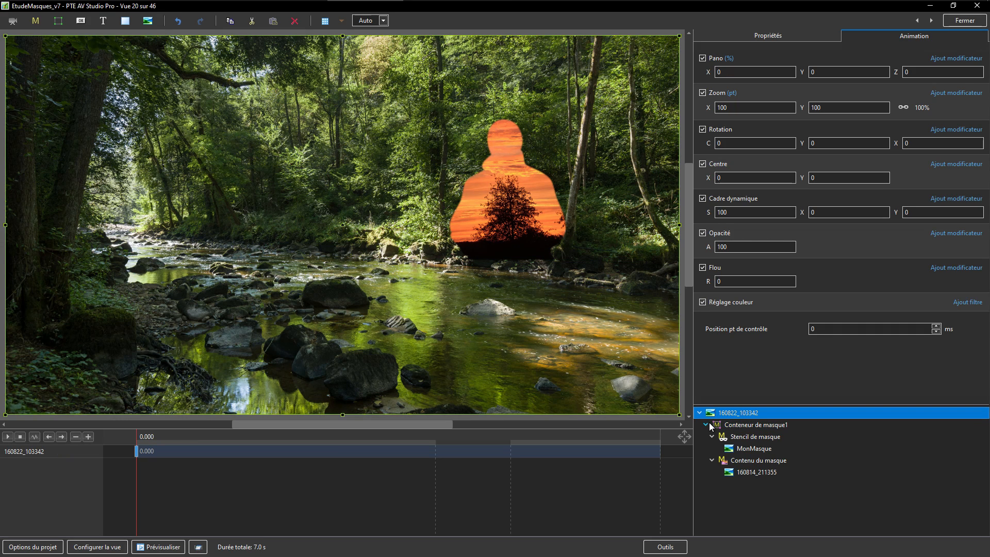
pyautogui.click(706, 424)
pyautogui.click(700, 413)
pyautogui.click(748, 458)
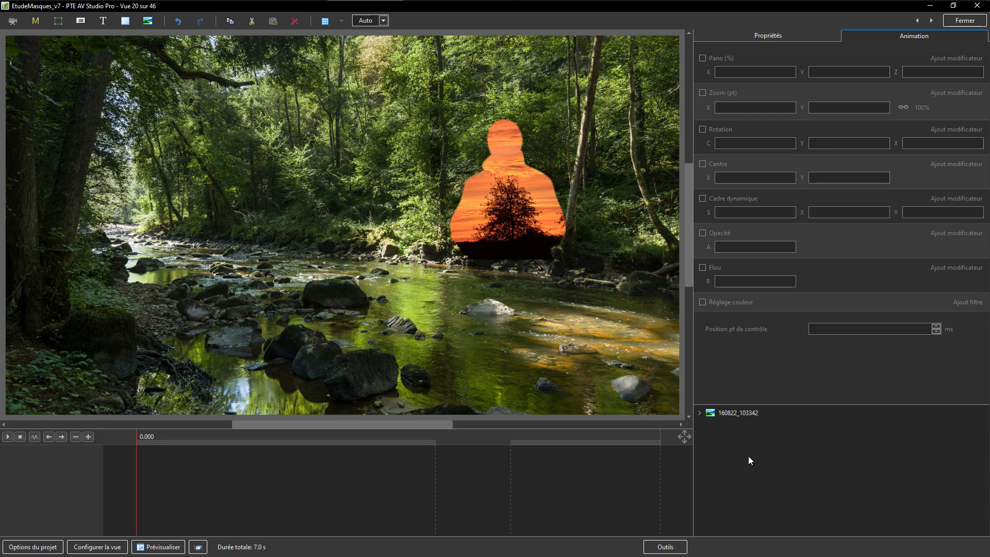
# - Expand the river photo's object tree and add the video 200402_154624.MOV to the mask content
pyautogui.click(700, 413)
pyautogui.click(706, 425)
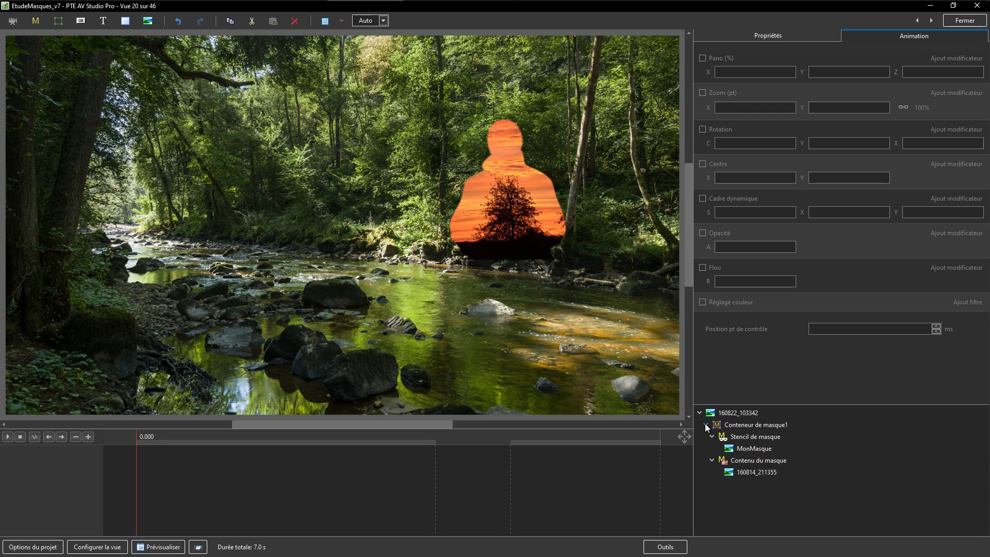
pyautogui.click(741, 464)
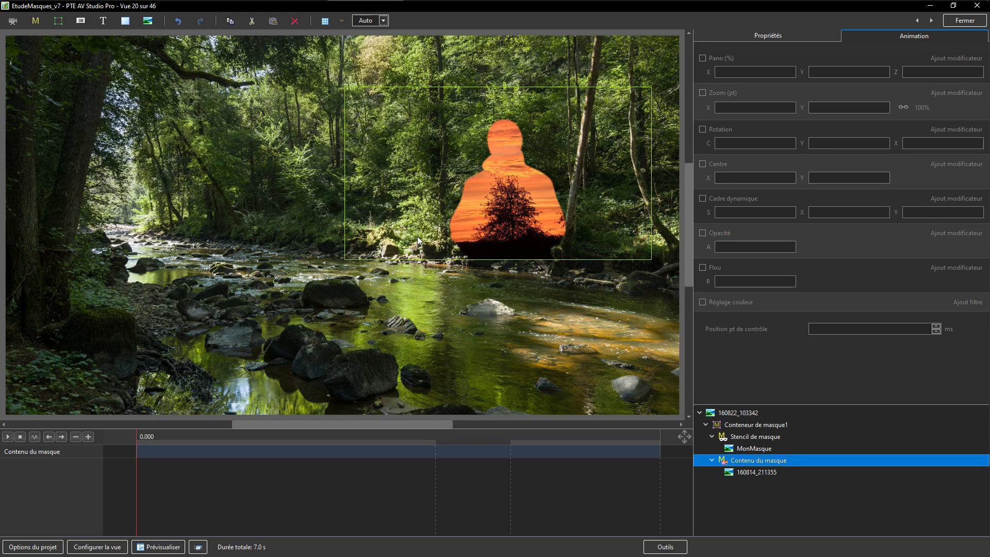
pyautogui.click(16, 21)
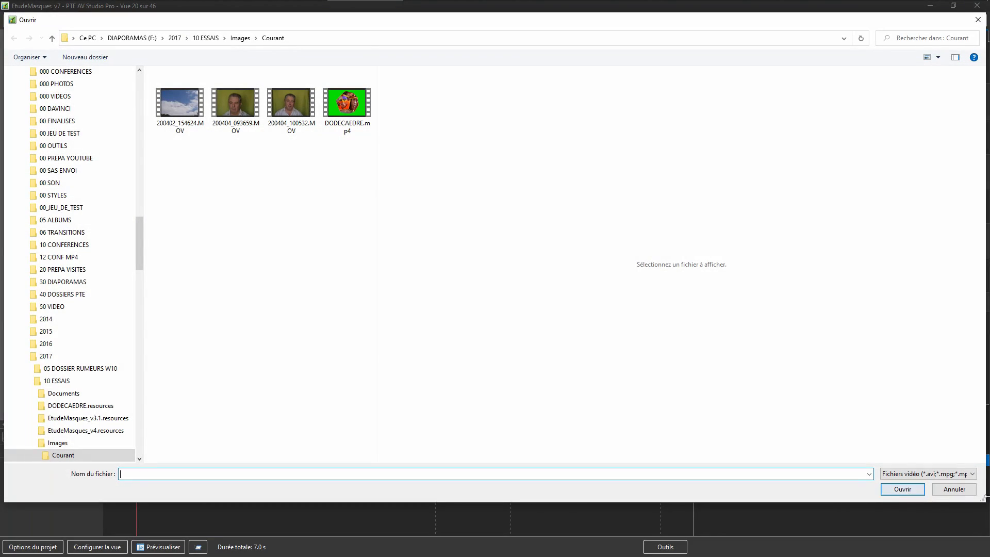
pyautogui.click(177, 106)
pyautogui.click(903, 488)
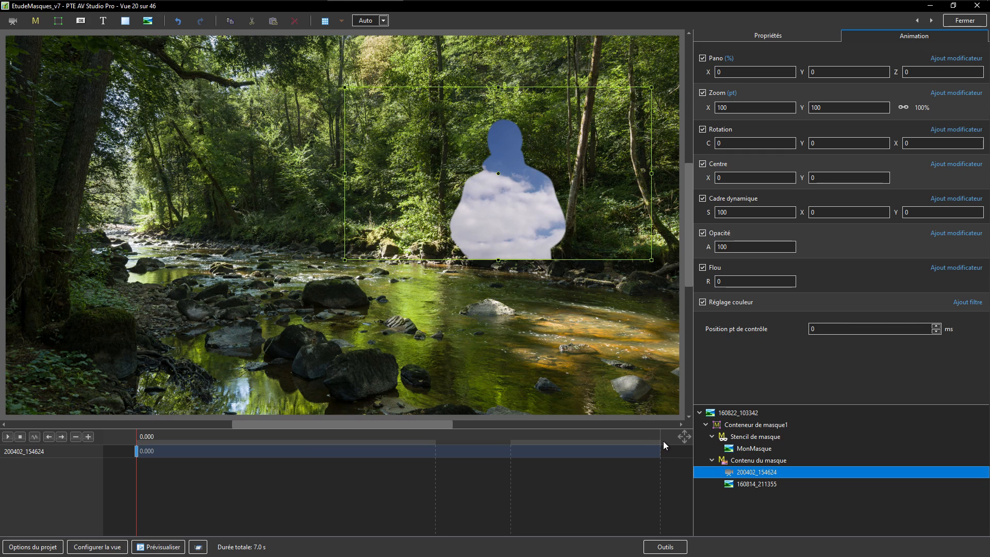
# - Check the sky video's duration in its properties and compare the frames at the slide's end and start
pyautogui.click(753, 39)
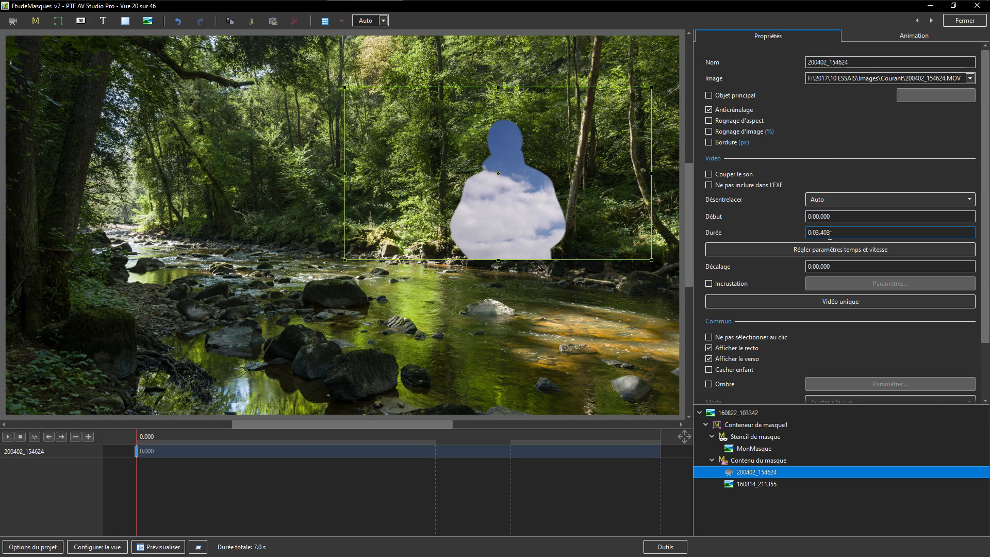
pyautogui.click(661, 438)
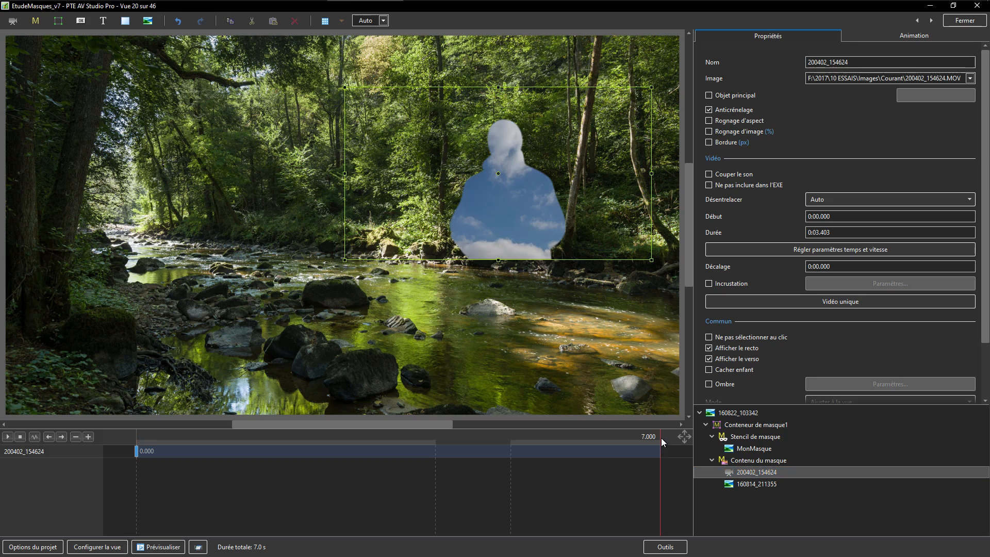
pyautogui.click(137, 453)
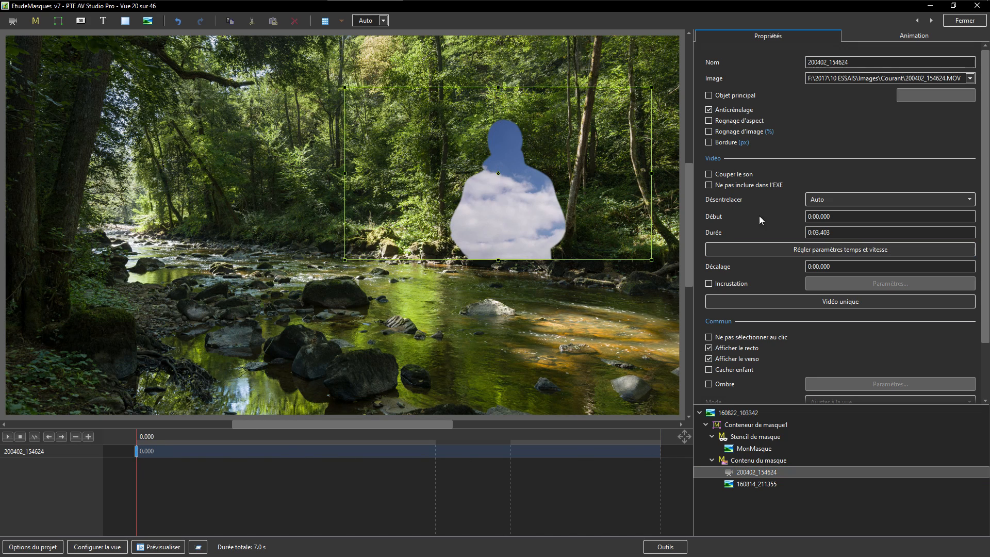
# - Slow down the 200402_154624 video so its duration becomes 0:07.342, and play the slide's animation
pyautogui.click(841, 249)
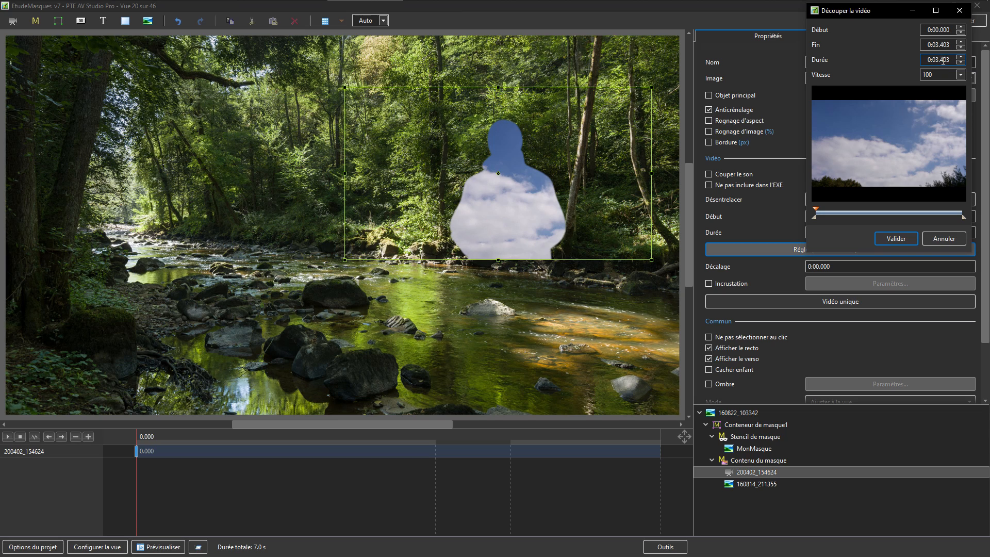
pyautogui.click(961, 74)
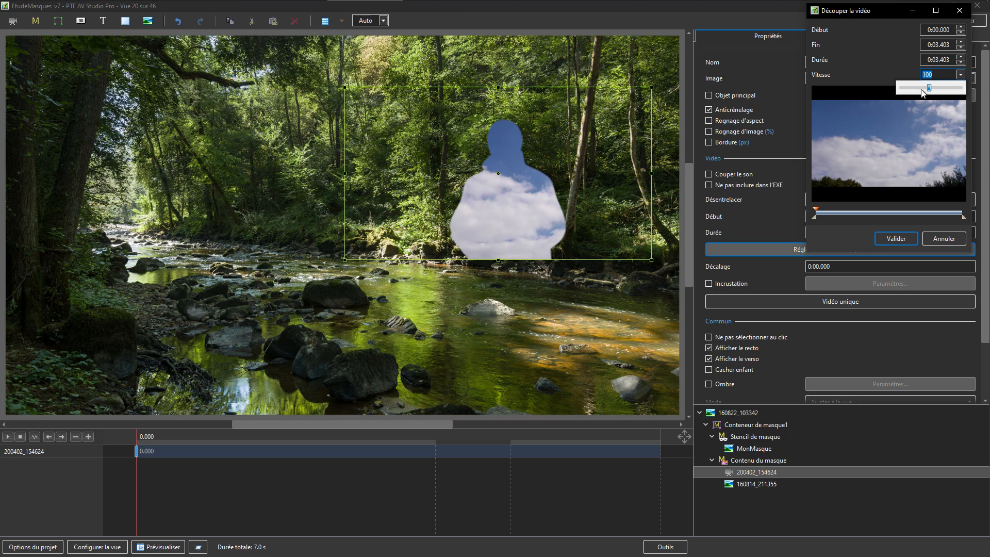
pyautogui.moveTo(928, 90); pyautogui.dragTo(915, 92)
pyautogui.moveTo(916, 91); pyautogui.dragTo(914, 90)
pyautogui.click(895, 238)
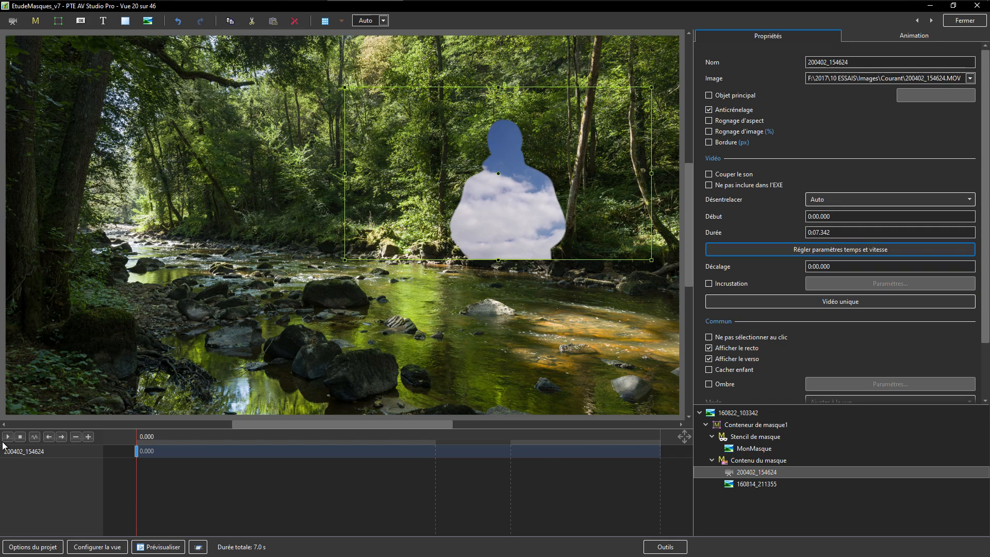
pyautogui.click(10, 439)
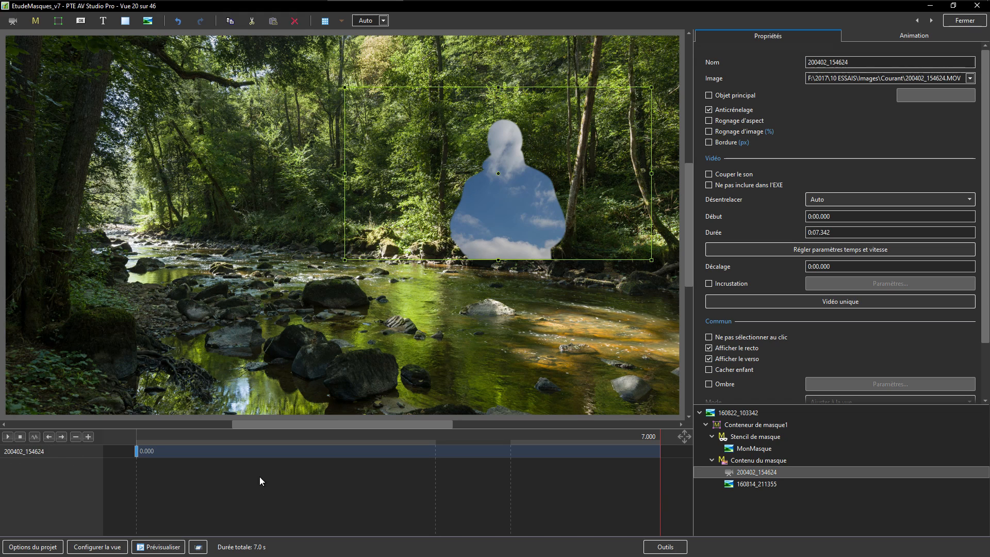
# - Move Conteneur de masque1 to the lower-right corner of the river photo, preview the animation, and close the object editor
pyautogui.click(749, 518)
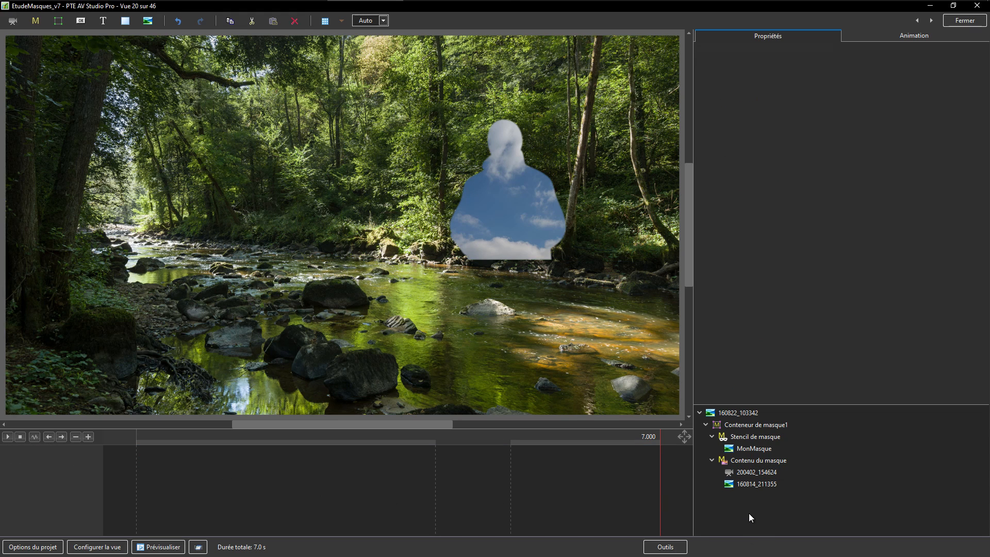
pyautogui.click(742, 424)
pyautogui.moveTo(511, 173); pyautogui.dragTo(575, 327)
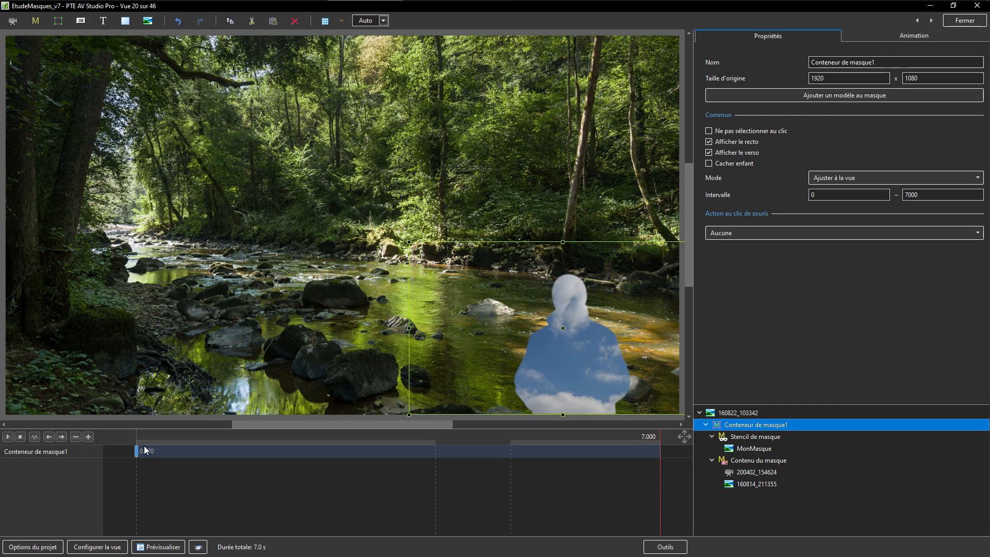
pyautogui.click(7, 437)
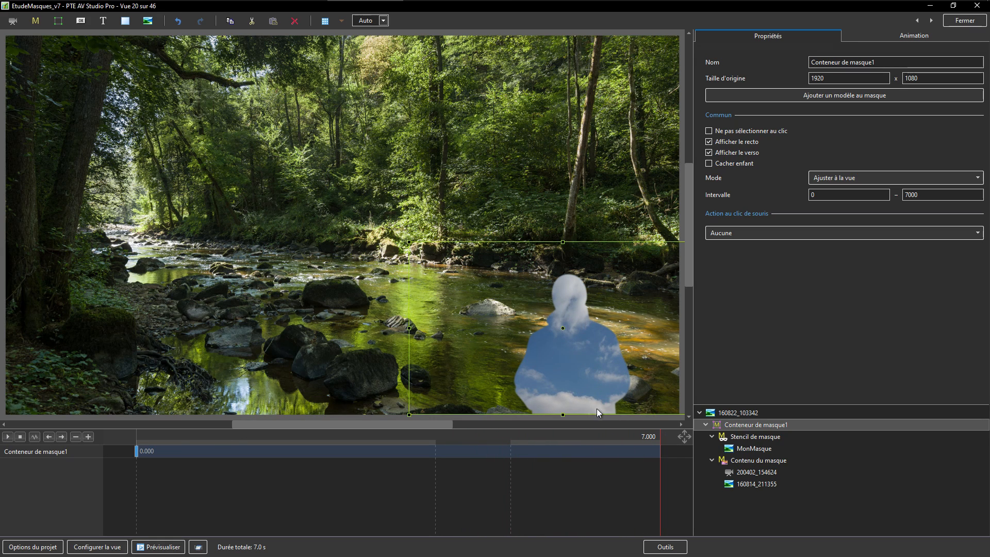
pyautogui.click(966, 23)
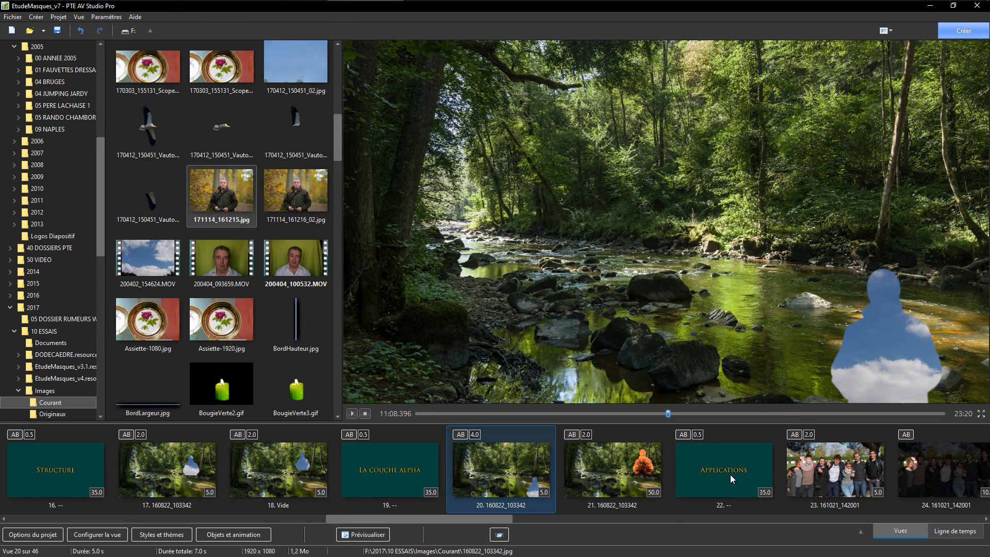
# - Play the mask application examples from slide 24 through slide 28, and the candle example on slide 29, BougieVerte2
pyautogui.scroll(-5, 683, 467)
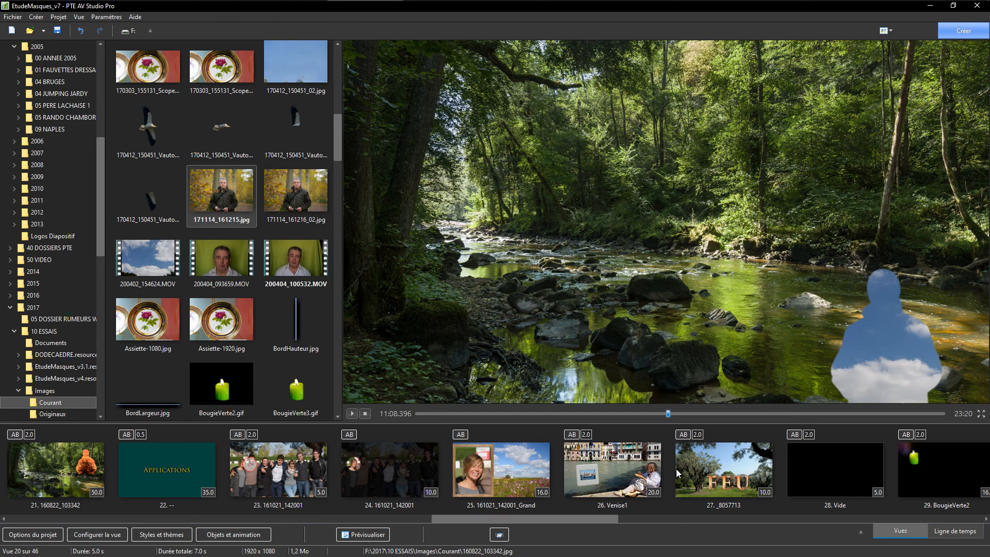
pyautogui.click(374, 475)
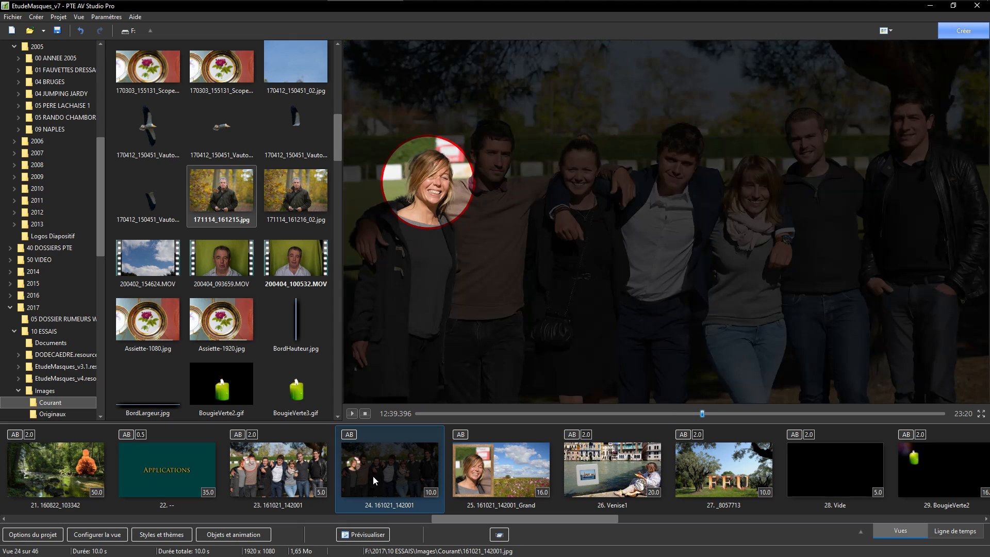
pyautogui.click(353, 412)
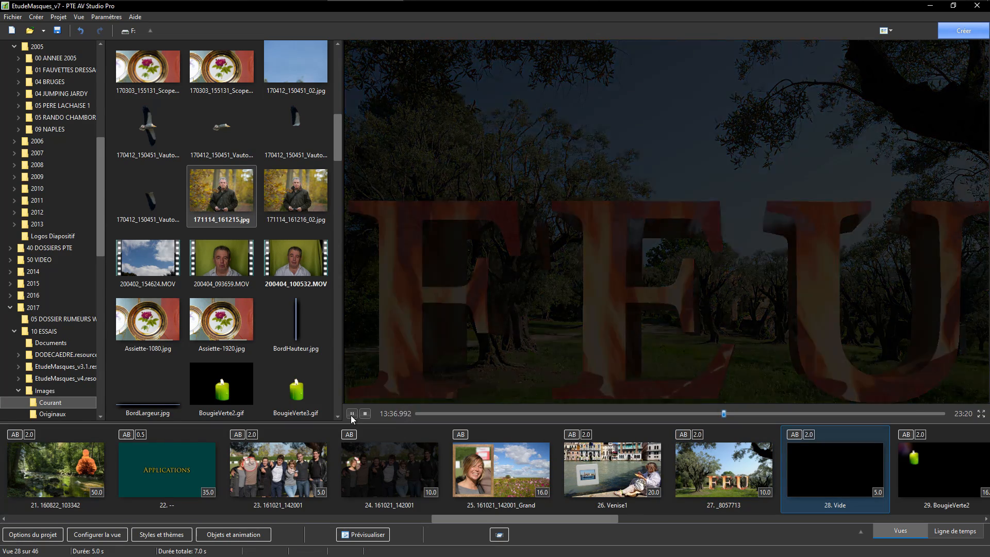
pyautogui.click(351, 414)
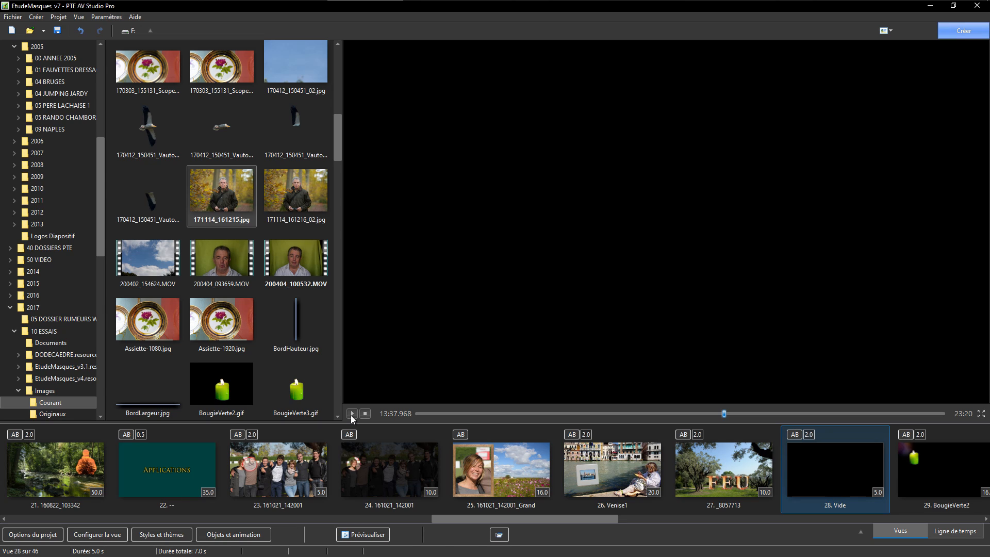
pyautogui.click(937, 461)
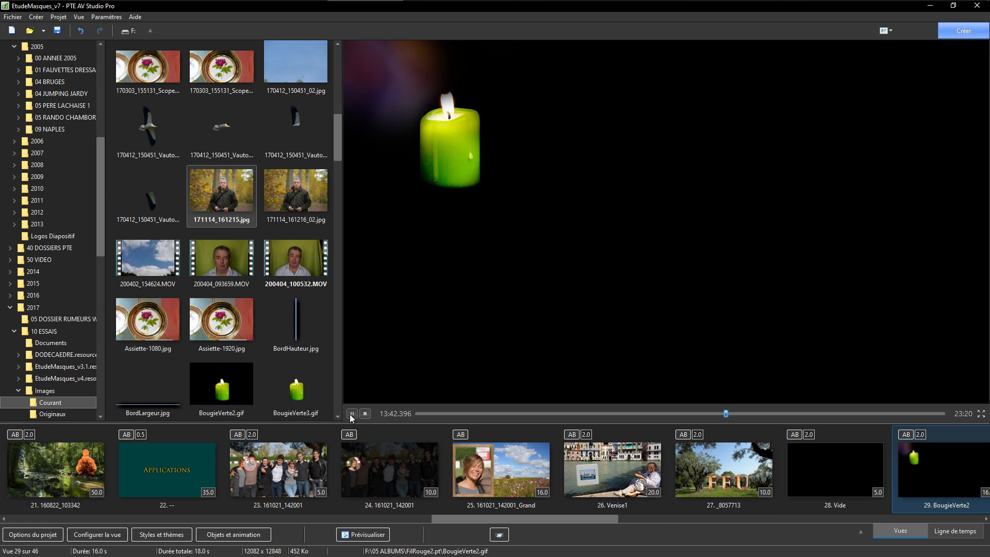
pyautogui.click(351, 413)
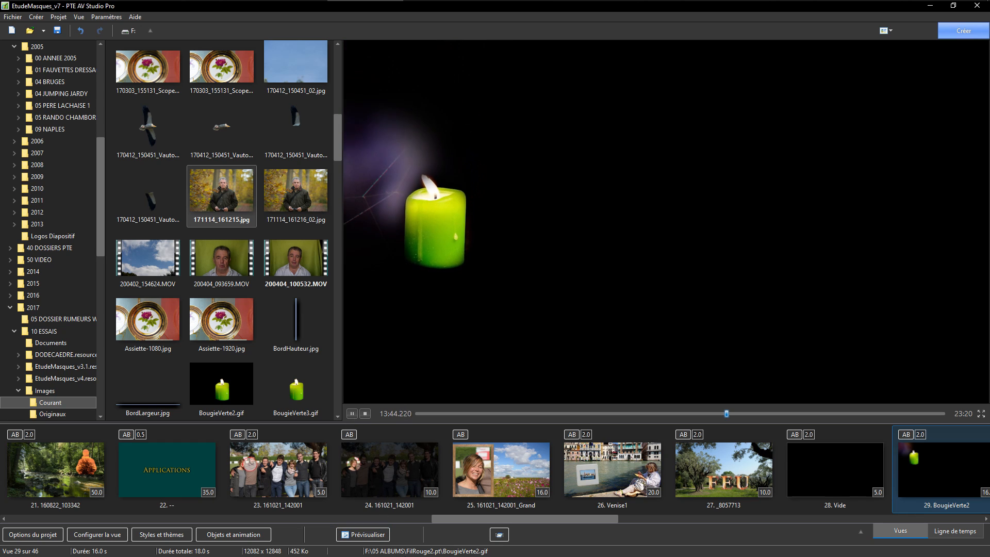